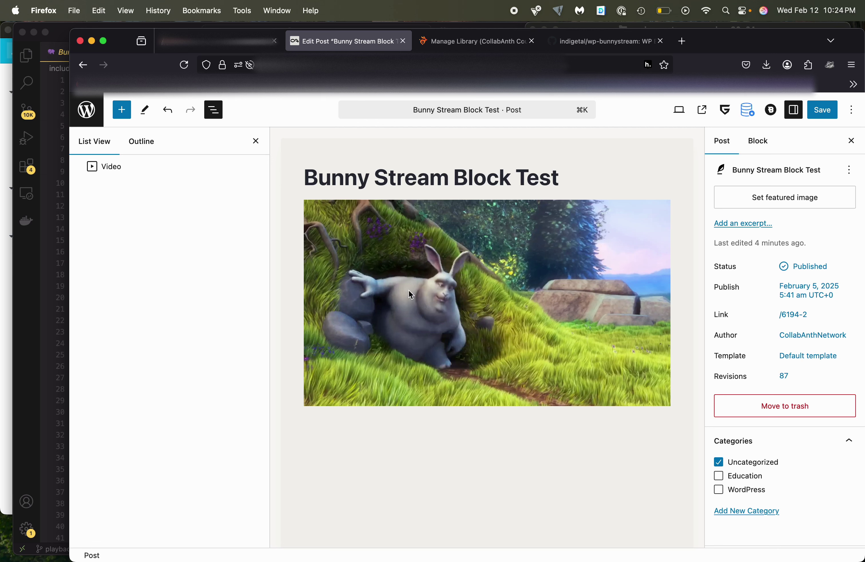
Add a Bunny Embed Player block below the existing video and review its caption, start time and playback settings
{"action": "left_click", "coordinate": [122, 110]}
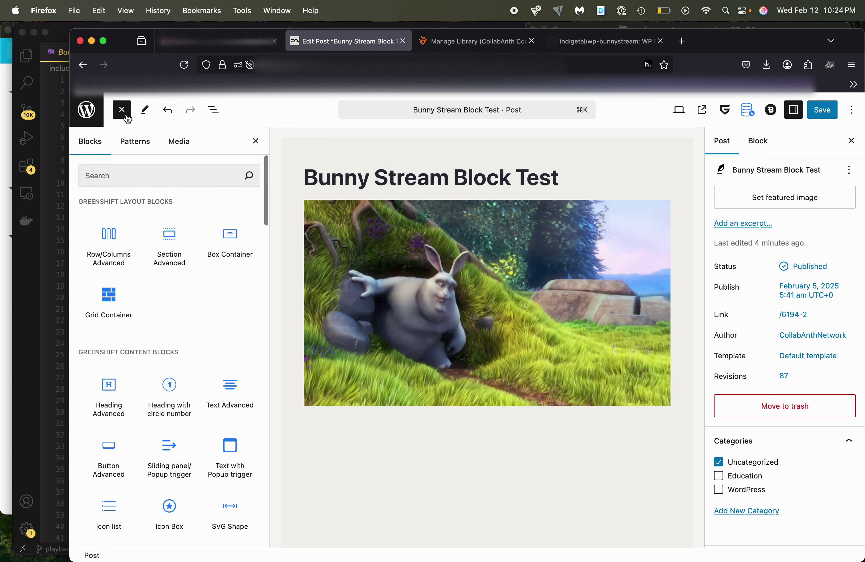
{"action": "left_click", "coordinate": [123, 177]}
{"action": "type", "text": "bunny"}
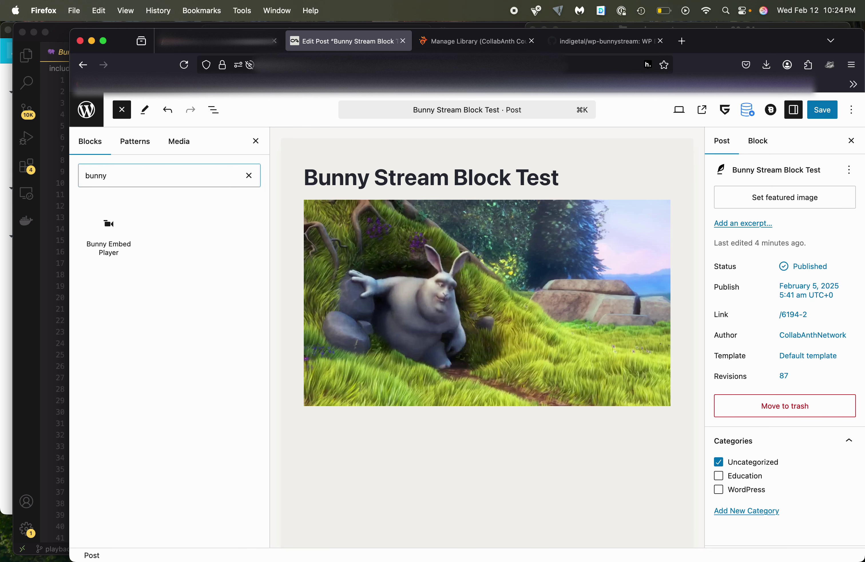
{"action": "left_click", "coordinate": [109, 235]}
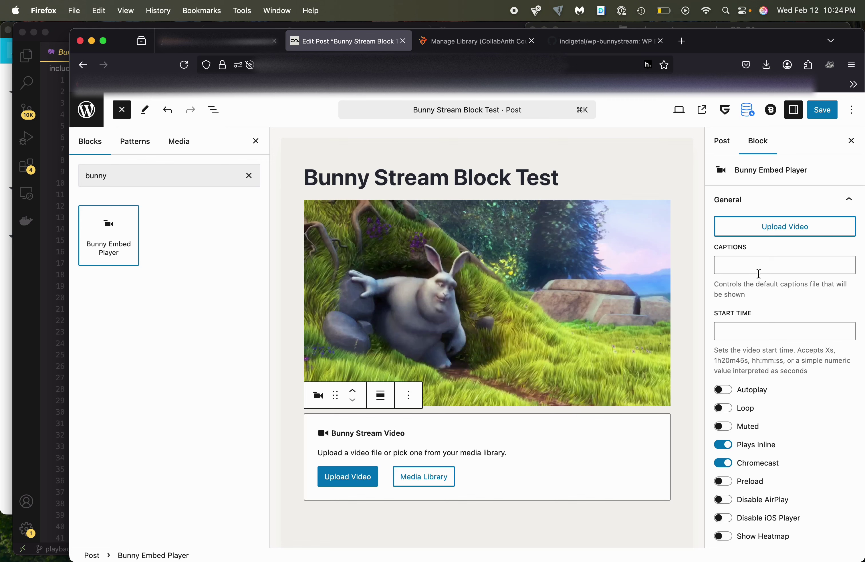
{"action": "left_click", "coordinate": [759, 267]}
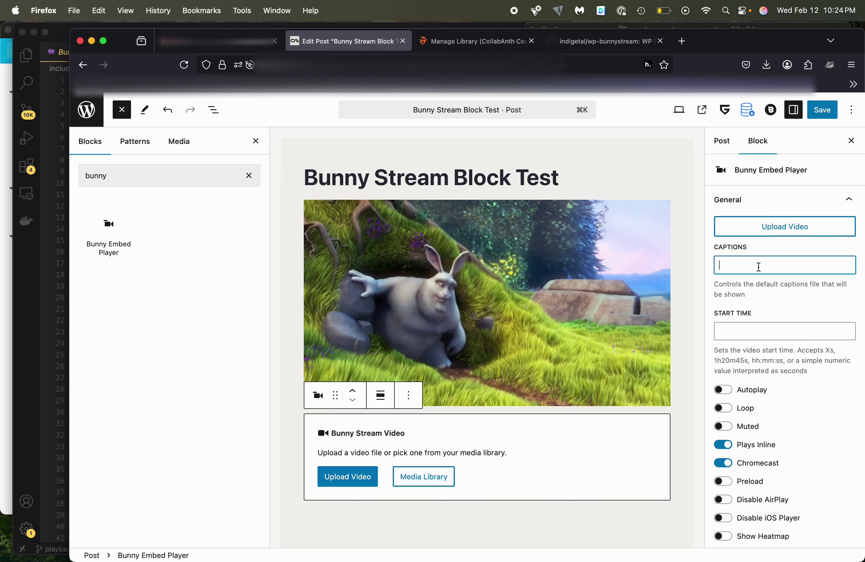
{"action": "scroll", "coordinate": [776, 361], "scroll_direction": "down", "scroll_amount": 2}
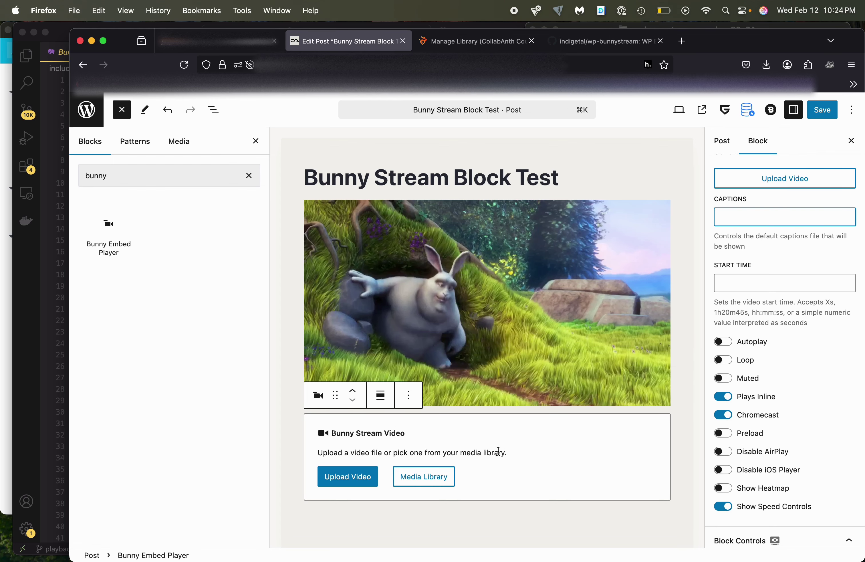
Try to upload SampleVideo_1280x720_2mb.mp4 from Downloads directly through the new block's placeholder in the post content
{"action": "left_click", "coordinate": [359, 484]}
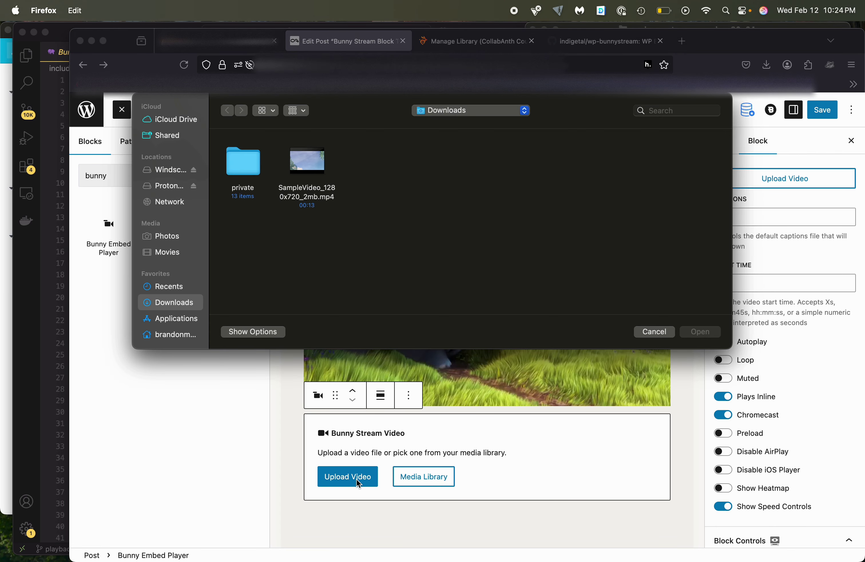
{"action": "left_click", "coordinate": [307, 161]}
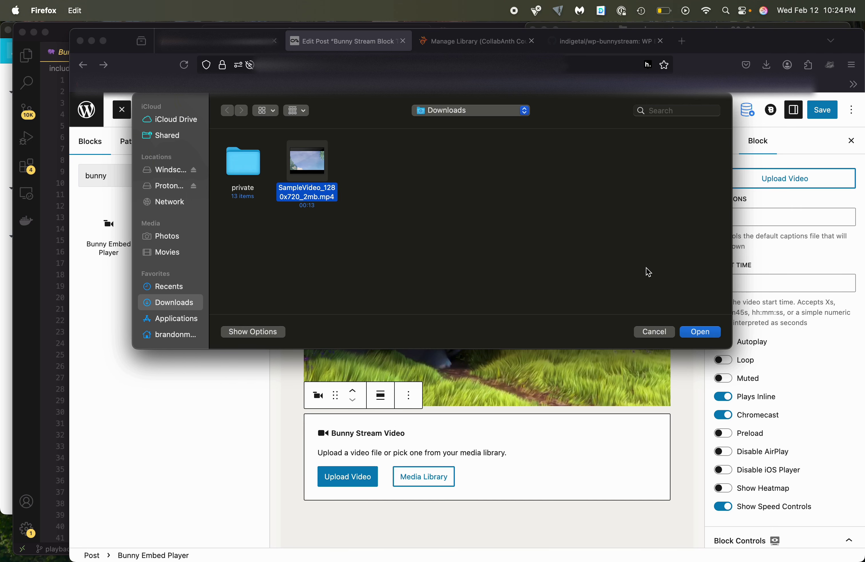
{"action": "left_click", "coordinate": [700, 332]}
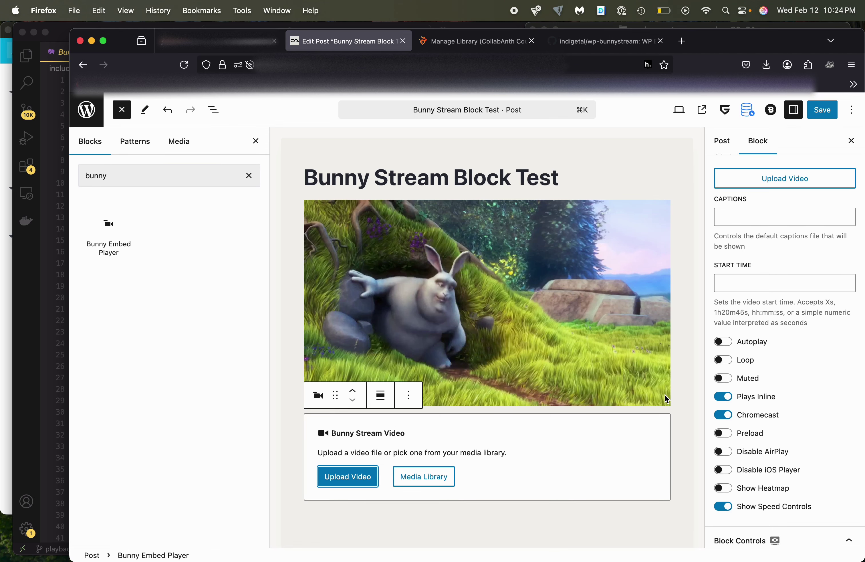
{"action": "scroll", "coordinate": [666, 399], "scroll_direction": "down", "scroll_amount": 3}
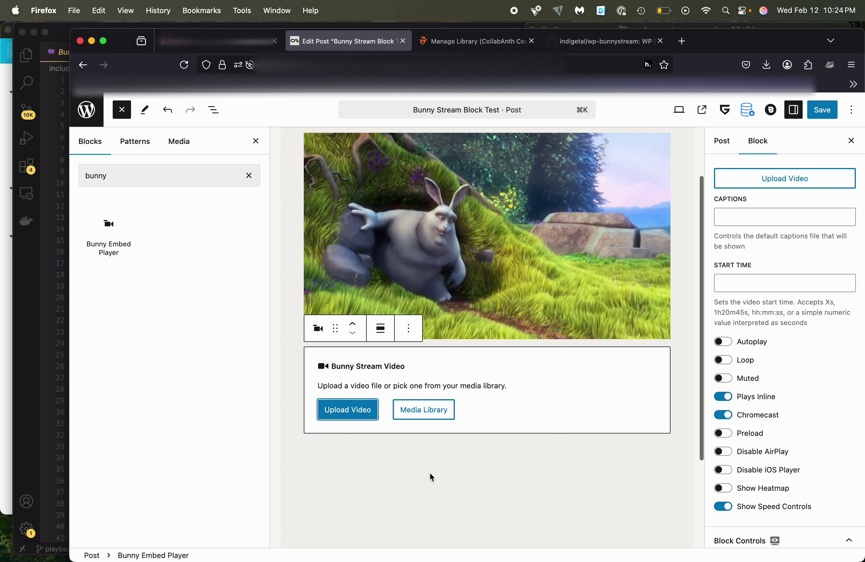
{"action": "left_click", "coordinate": [371, 418]}
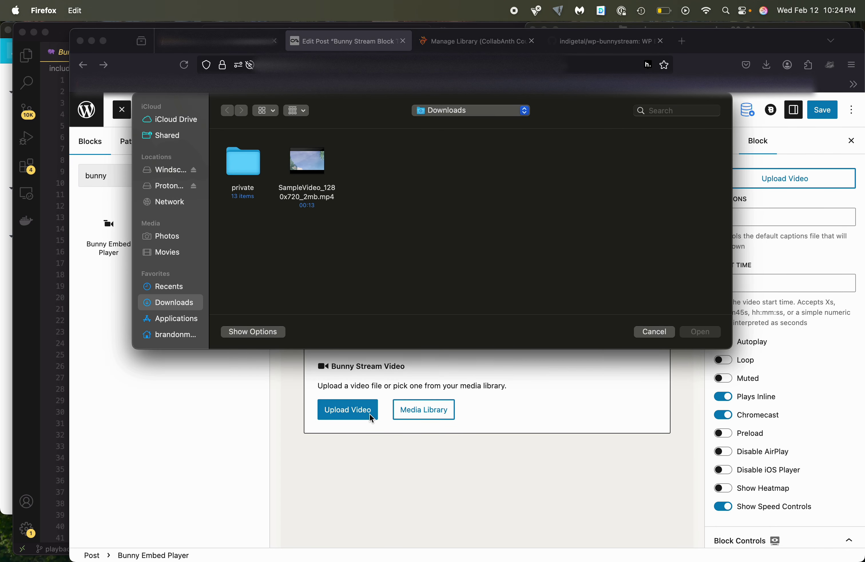
{"action": "left_click", "coordinate": [328, 178]}
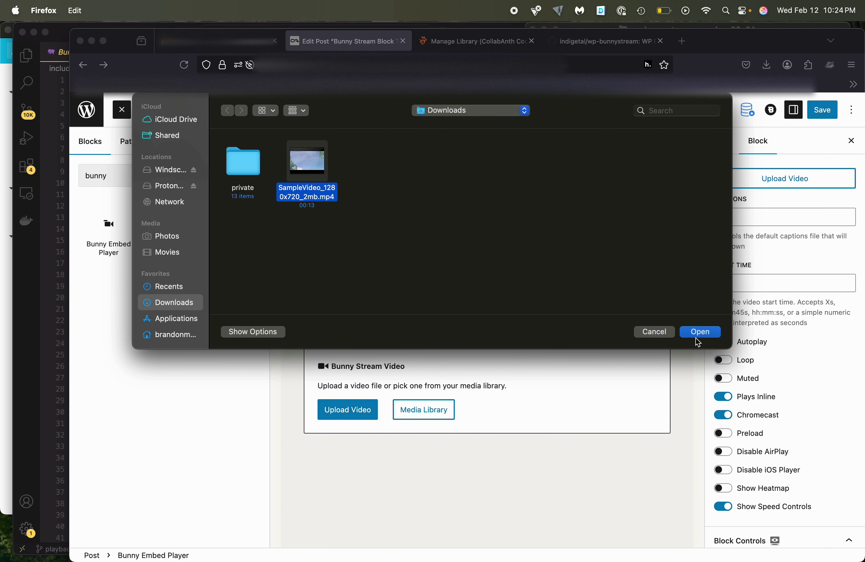
{"action": "left_click", "coordinate": [701, 332]}
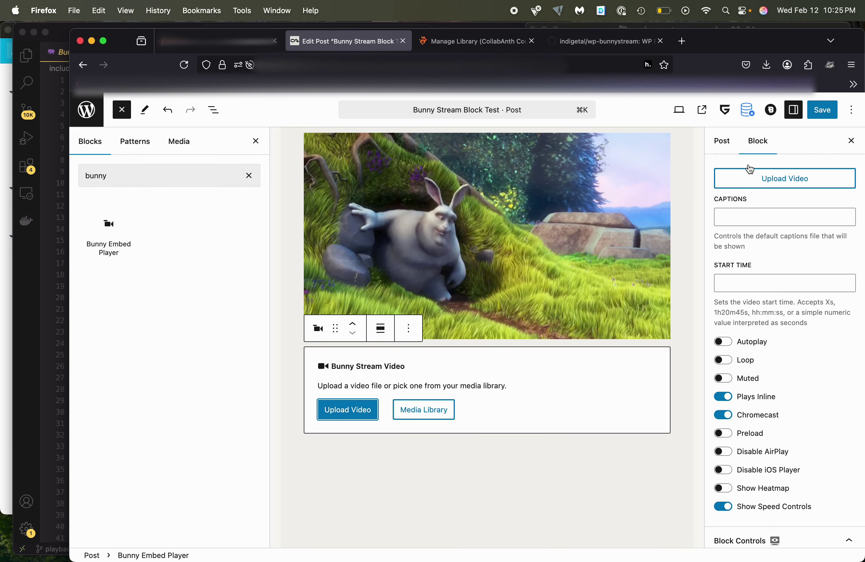
From the block settings, upload SampleVideo_1280x720_2mb.mp4 to the media library and insert it into the Bunny Embed Player block
{"action": "left_click", "coordinate": [766, 179]}
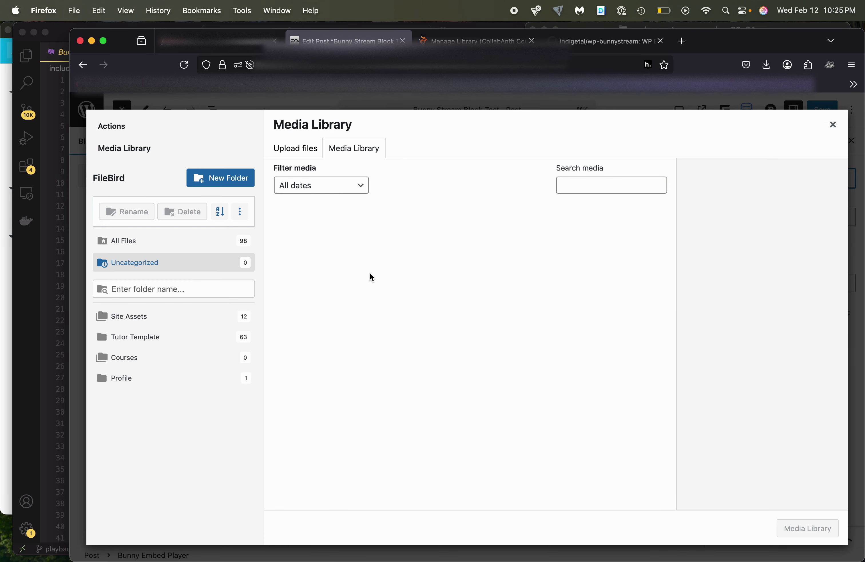
{"action": "left_click", "coordinate": [305, 149]}
{"action": "left_click", "coordinate": [553, 324]}
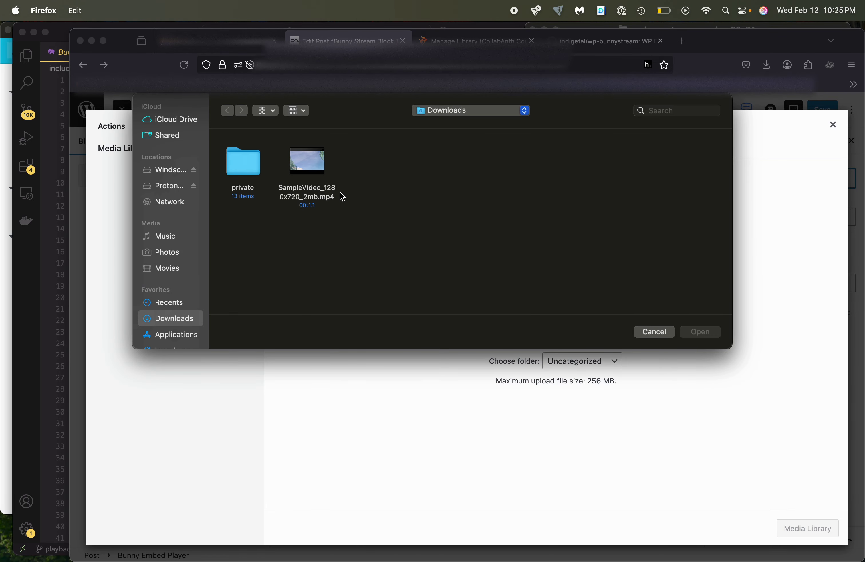
{"action": "left_click", "coordinate": [328, 177]}
{"action": "left_click", "coordinate": [713, 333]}
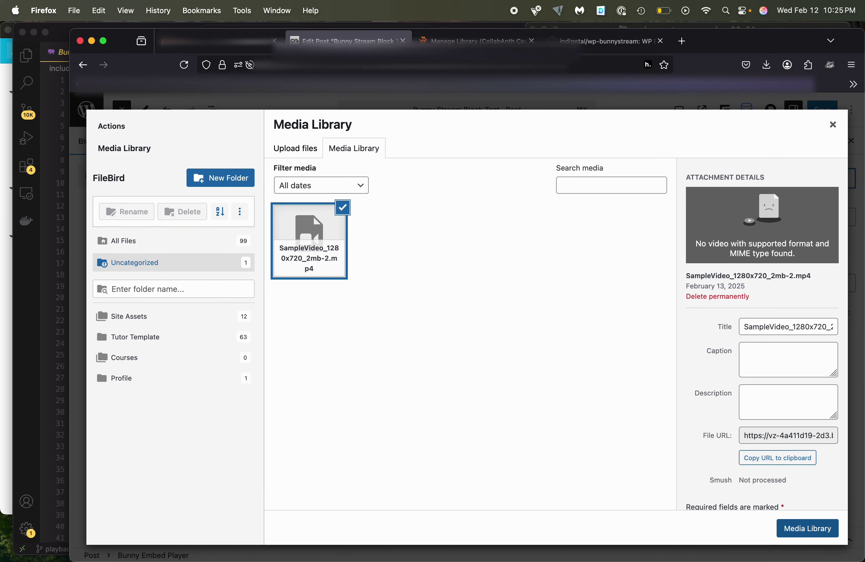
{"action": "left_click", "coordinate": [825, 528]}
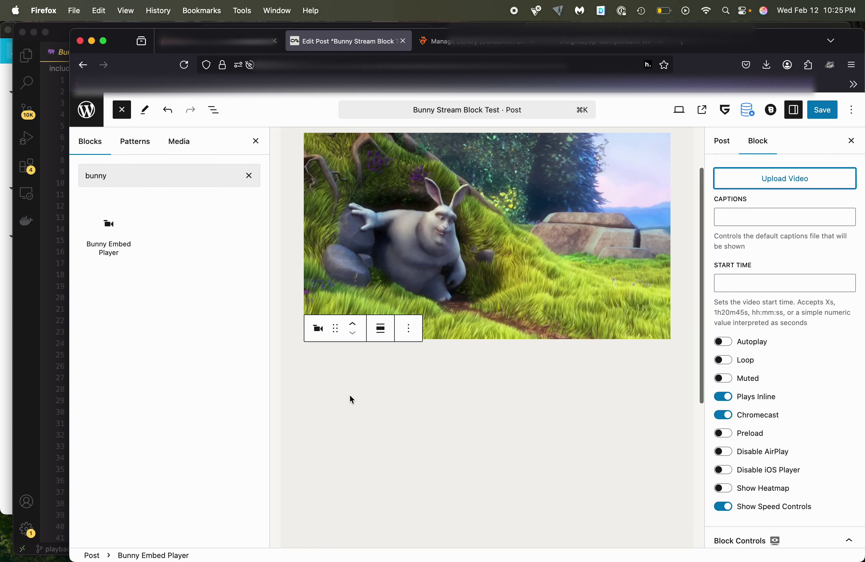
Play the newly embedded video in the editor and check its player controls
{"action": "left_click", "coordinate": [530, 361]}
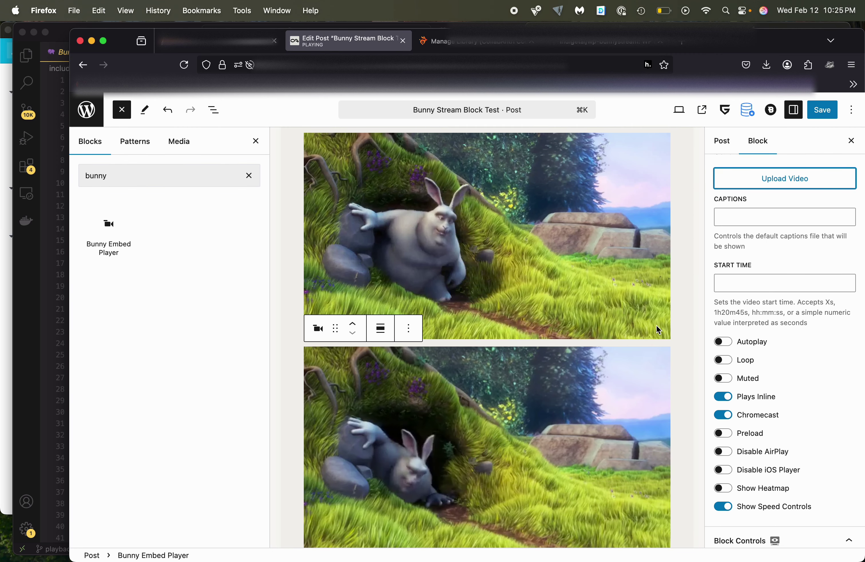
{"action": "scroll", "coordinate": [679, 333], "scroll_direction": "down", "scroll_amount": 3}
{"action": "scroll", "coordinate": [680, 333], "scroll_direction": "down", "scroll_amount": 2}
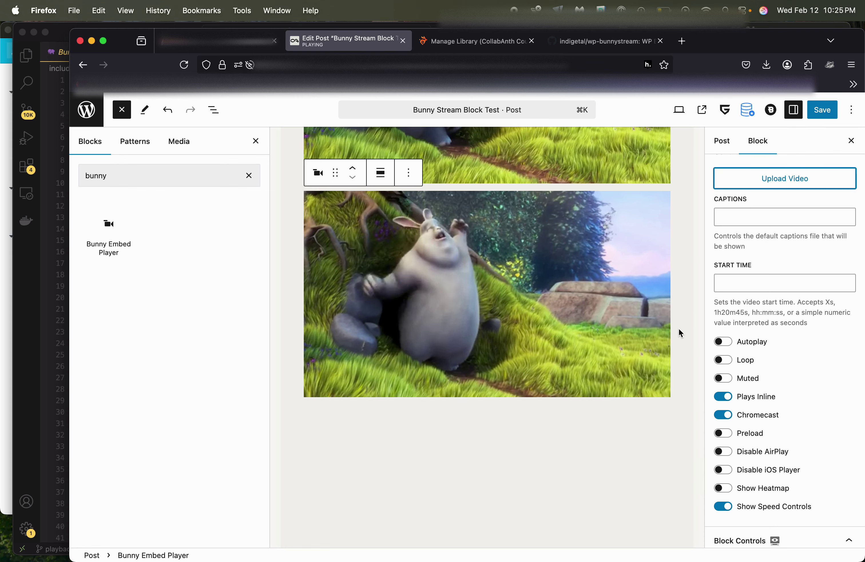
{"action": "mouse_move", "coordinate": [541, 360]}
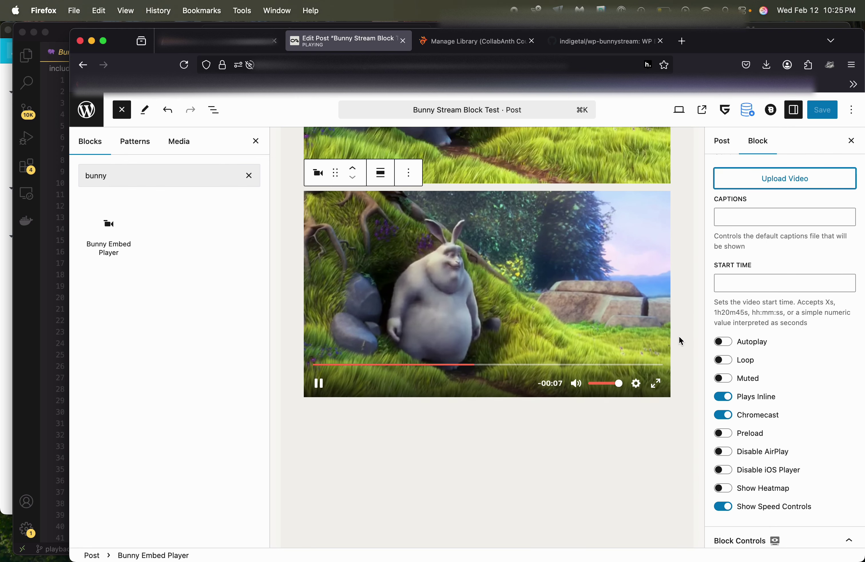
{"action": "mouse_move", "coordinate": [620, 282]}
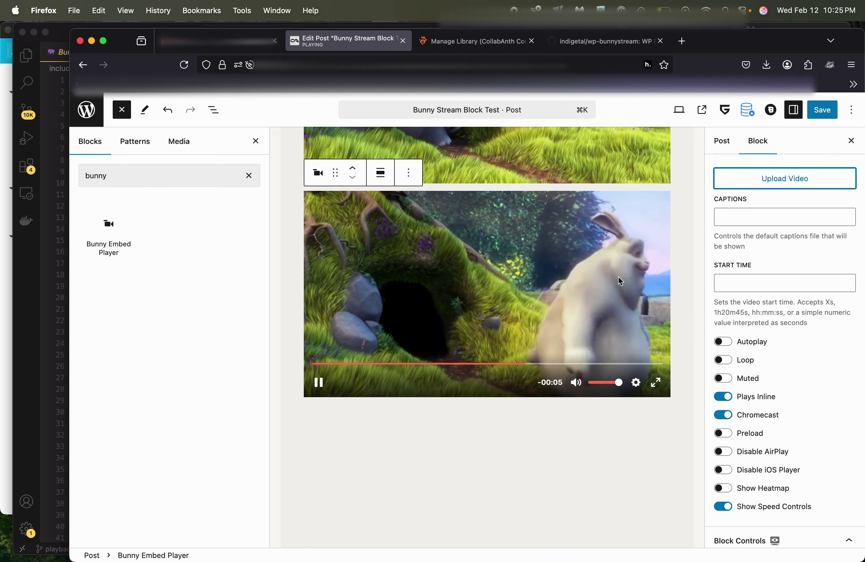
{"action": "left_click", "coordinate": [638, 385]}
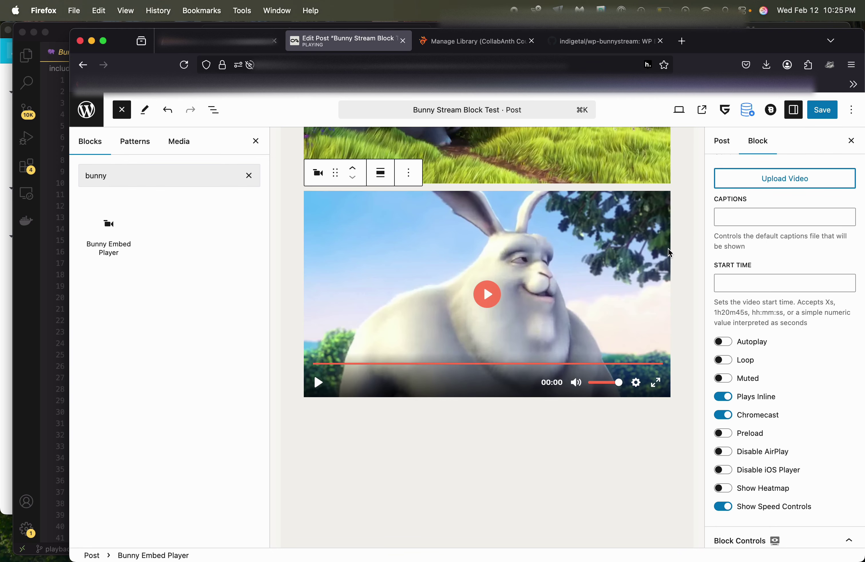
Save the updated Bunny Stream Block Test post and open its published page
{"action": "scroll", "coordinate": [668, 259], "scroll_direction": "up", "scroll_amount": 2}
{"action": "left_click", "coordinate": [822, 110]}
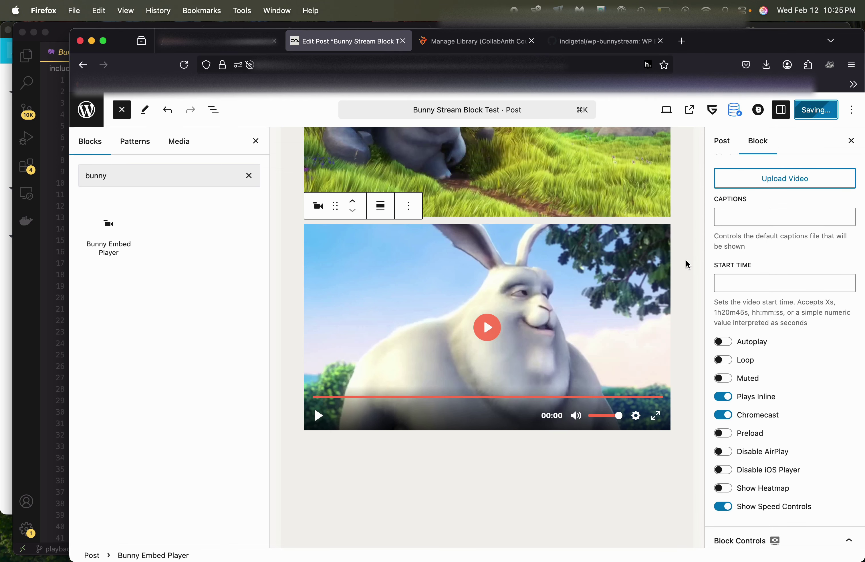
{"action": "scroll", "coordinate": [672, 200], "scroll_direction": "up", "scroll_amount": 3}
{"action": "scroll", "coordinate": [672, 200], "scroll_direction": "up", "scroll_amount": 1}
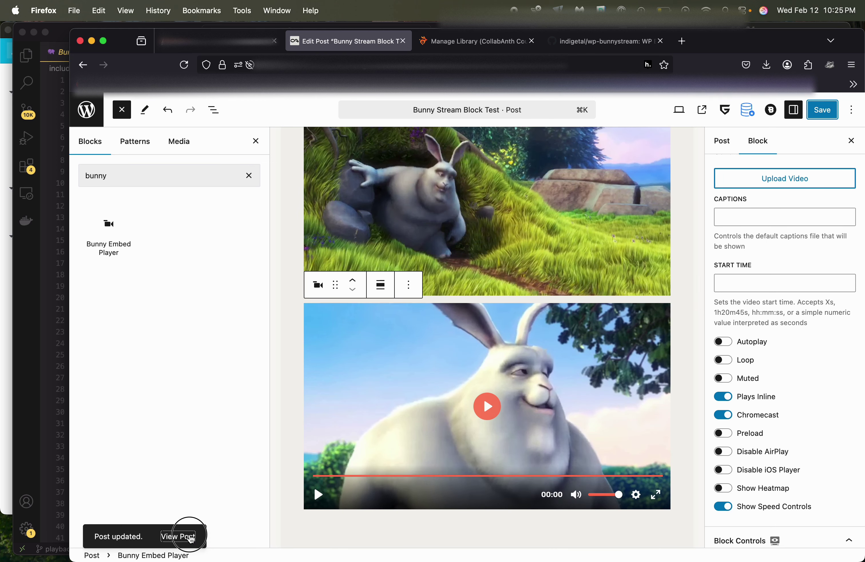
{"action": "left_click", "coordinate": [178, 537]}
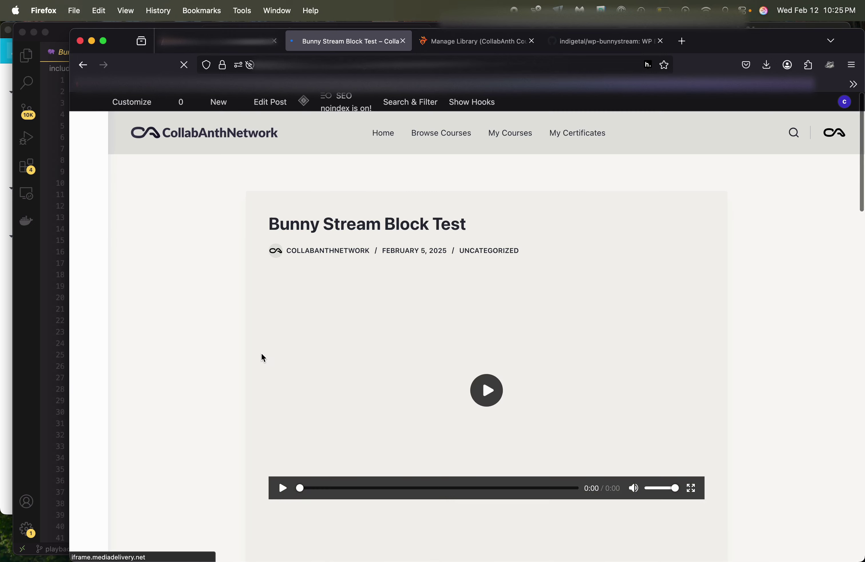
Compare the two video players on the published page and examine the second player's quality options
{"action": "scroll", "coordinate": [263, 357], "scroll_direction": "down", "scroll_amount": 5}
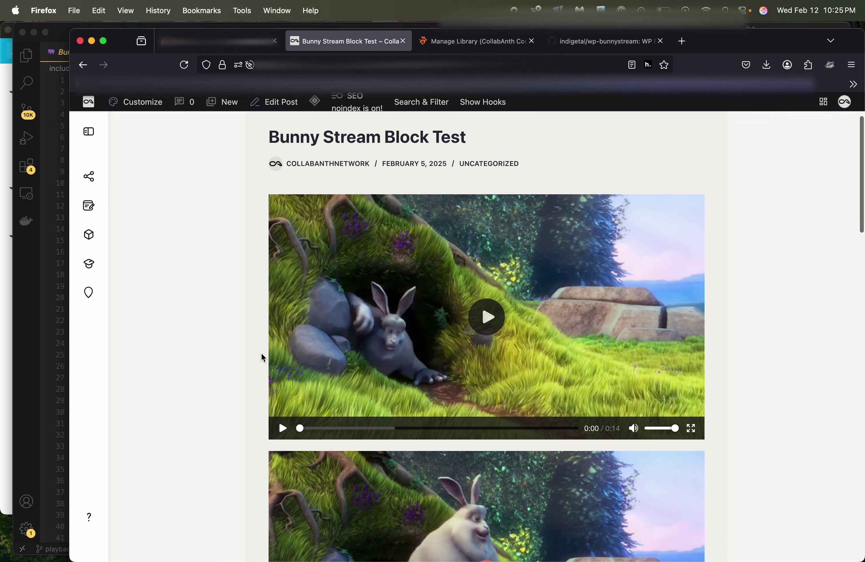
{"action": "scroll", "coordinate": [262, 354], "scroll_direction": "down", "scroll_amount": 8}
{"action": "scroll", "coordinate": [263, 357], "scroll_direction": "up", "scroll_amount": 3}
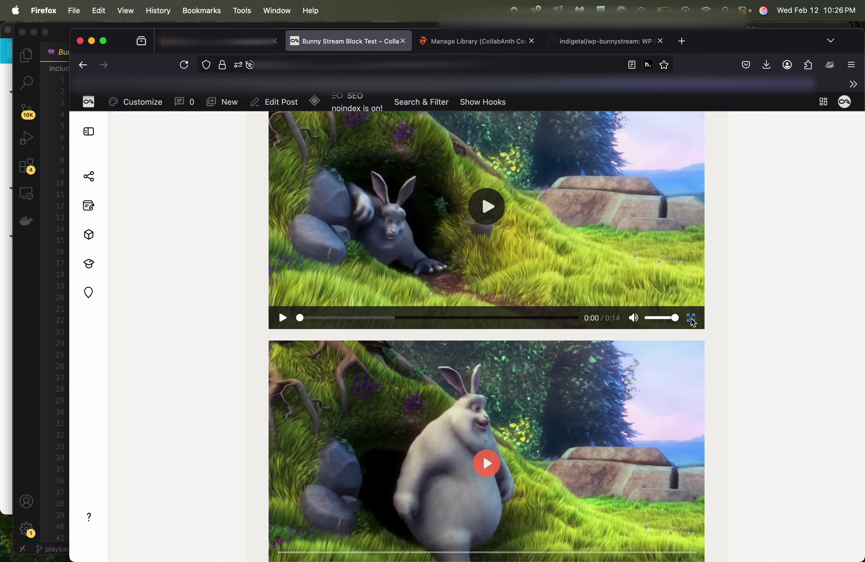
{"action": "scroll", "coordinate": [762, 284], "scroll_direction": "down", "scroll_amount": 5}
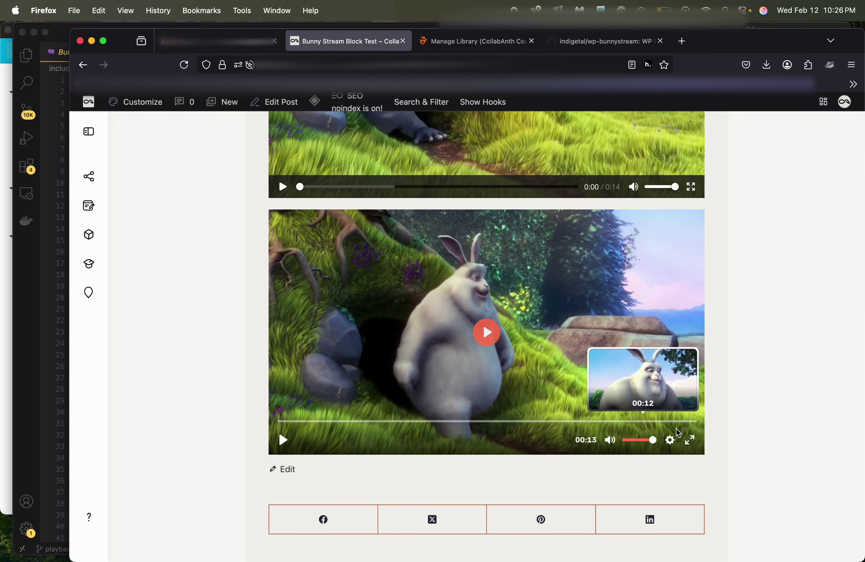
{"action": "left_click", "coordinate": [671, 440]}
{"action": "left_click", "coordinate": [674, 392]}
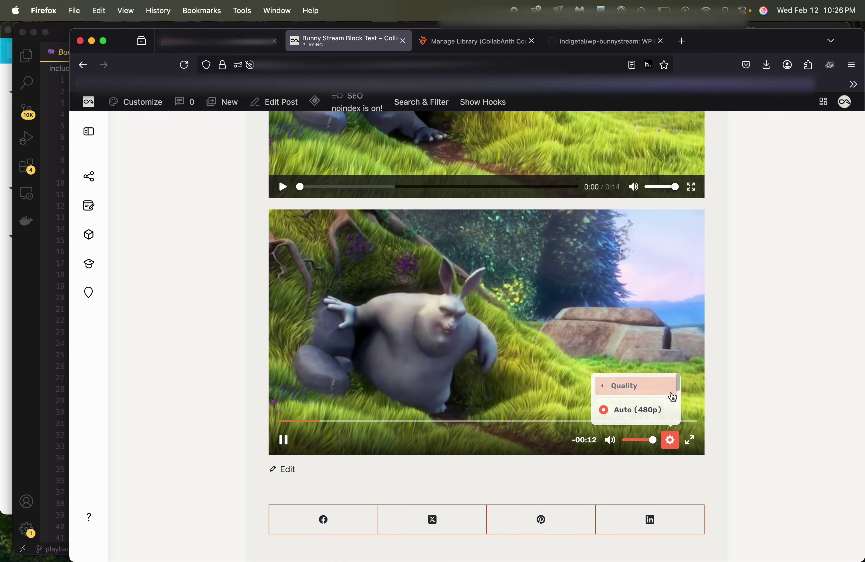
{"action": "left_click", "coordinate": [670, 442]}
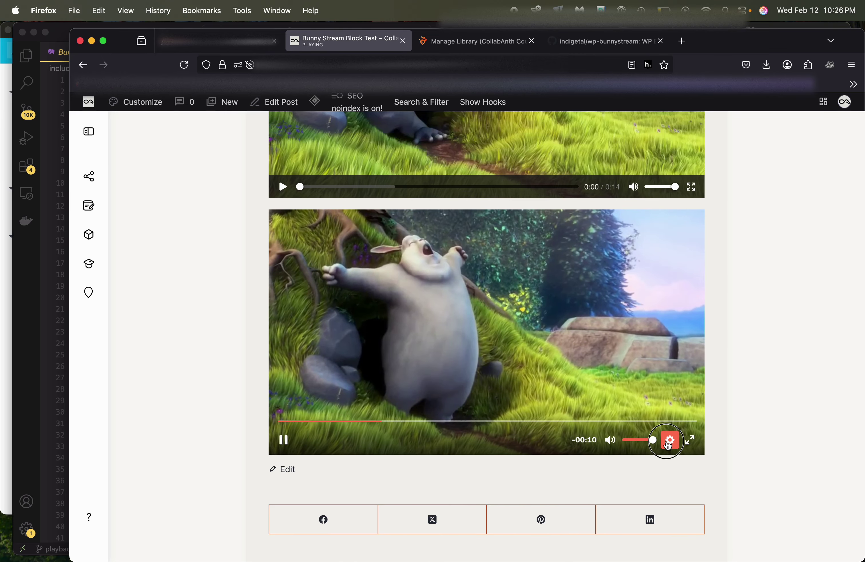
{"action": "left_click", "coordinate": [670, 442]}
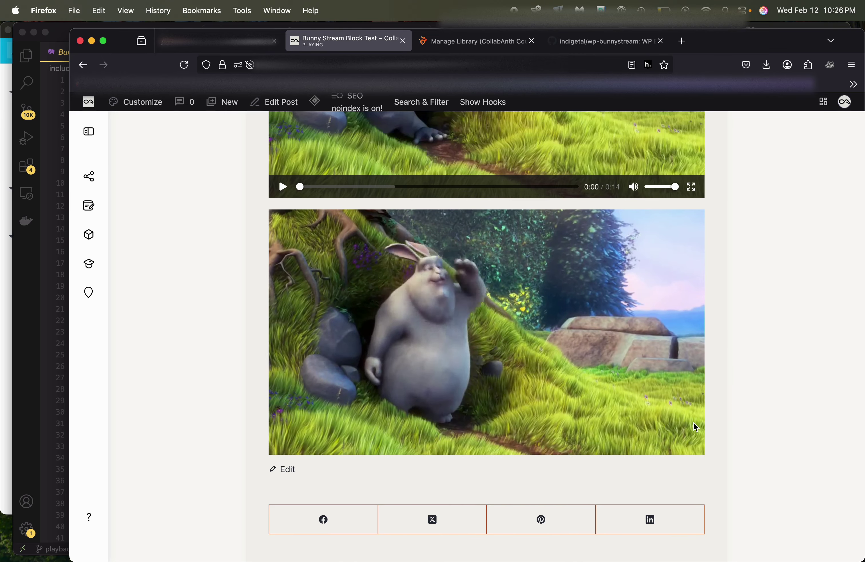
{"action": "left_click", "coordinate": [670, 439]}
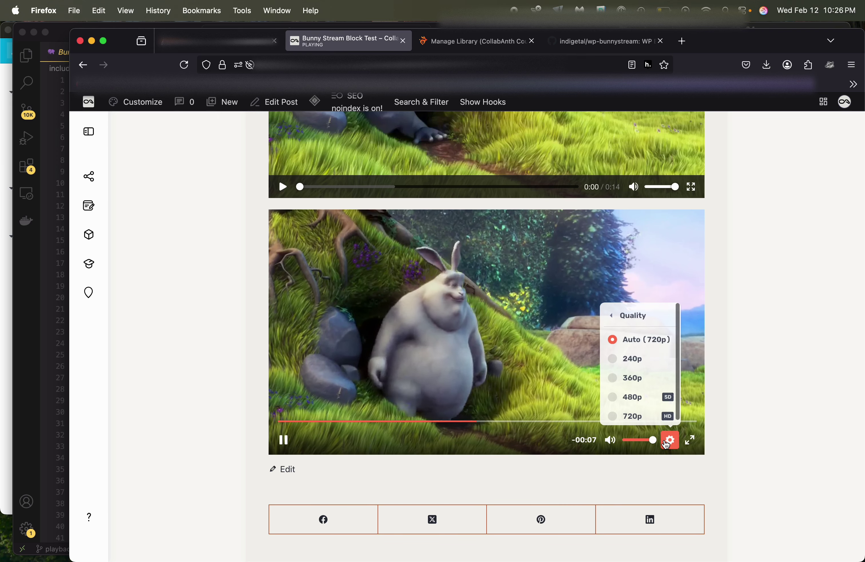
{"action": "left_click", "coordinate": [639, 323]}
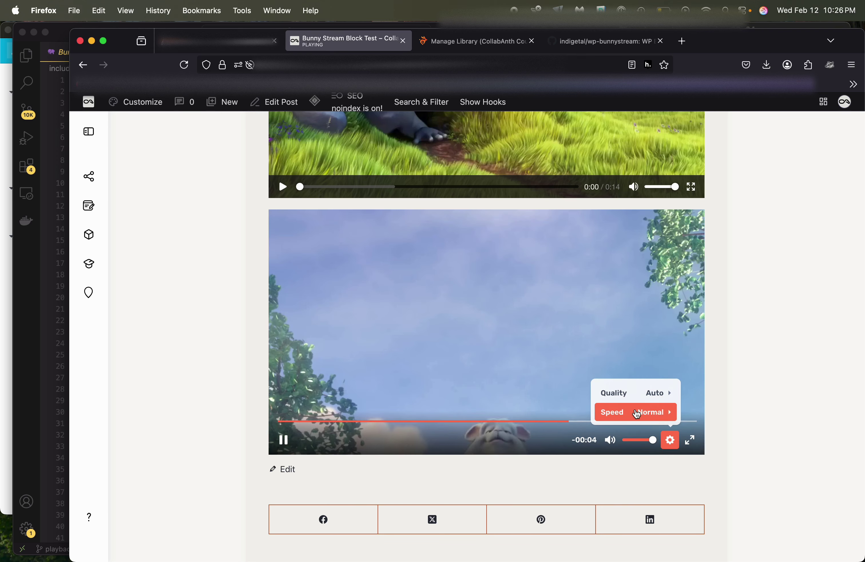
Set the second player's playback speed to 0.5× and close its settings
{"action": "left_click", "coordinate": [637, 414]}
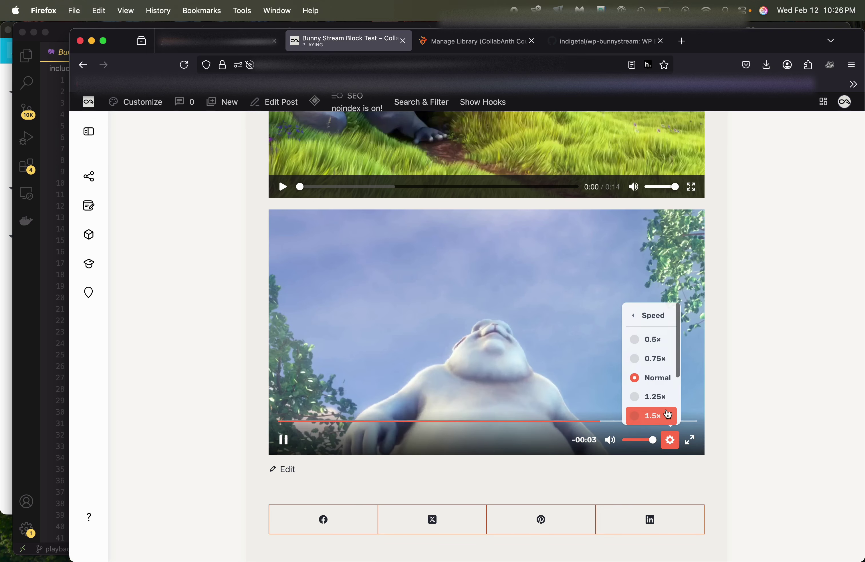
{"action": "left_click", "coordinate": [654, 343]}
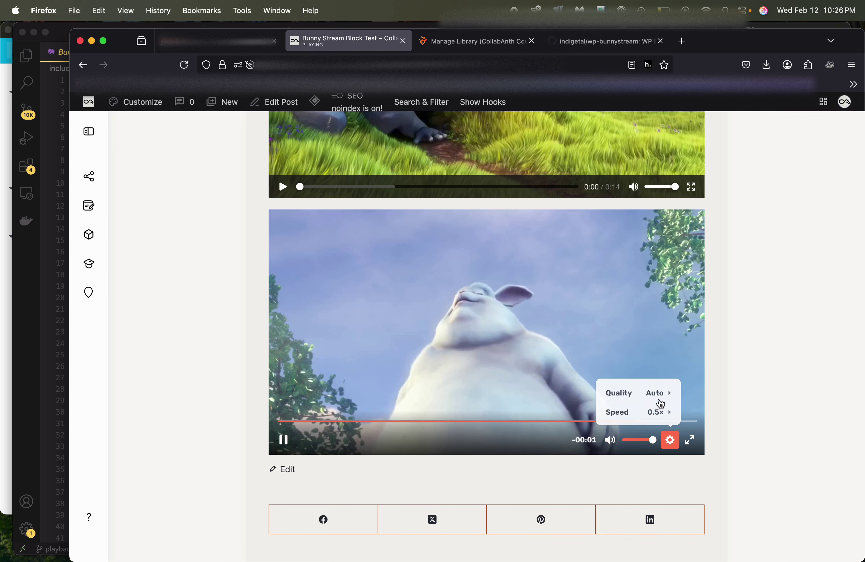
{"action": "left_click", "coordinate": [670, 441]}
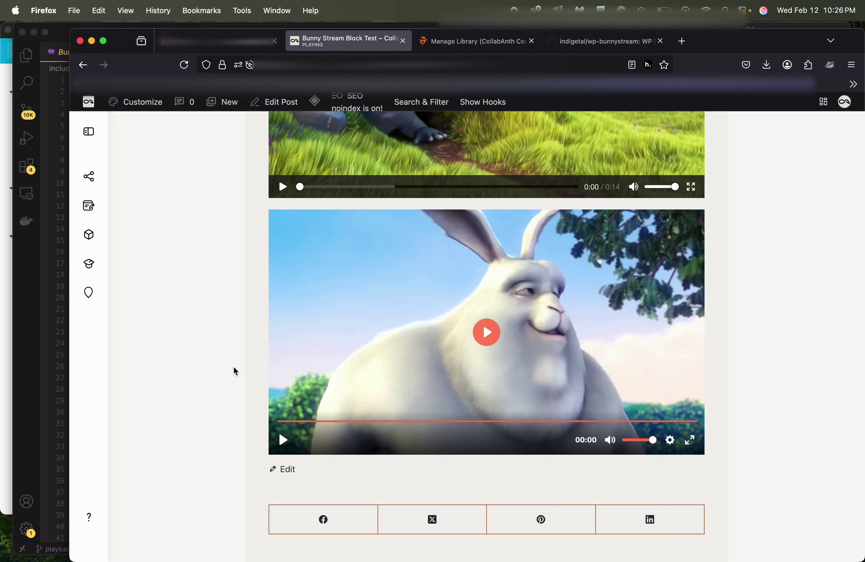
Refresh the Bunny Stream library page and examine the name and contents of the wpbs_1 collection
{"action": "scroll", "coordinate": [506, 348], "scroll_direction": "up", "scroll_amount": 1}
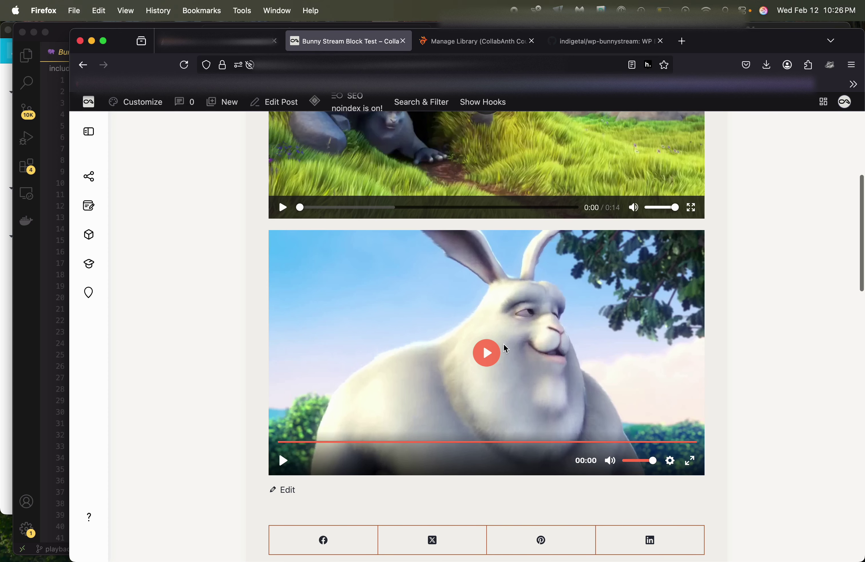
{"action": "scroll", "coordinate": [505, 347], "scroll_direction": "up", "scroll_amount": 8}
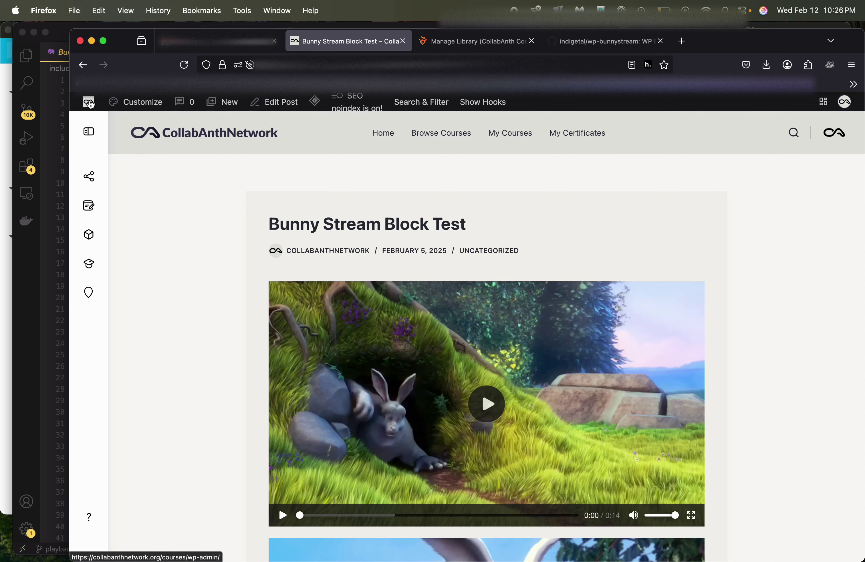
{"action": "key", "text": "ctrl+Tab"}
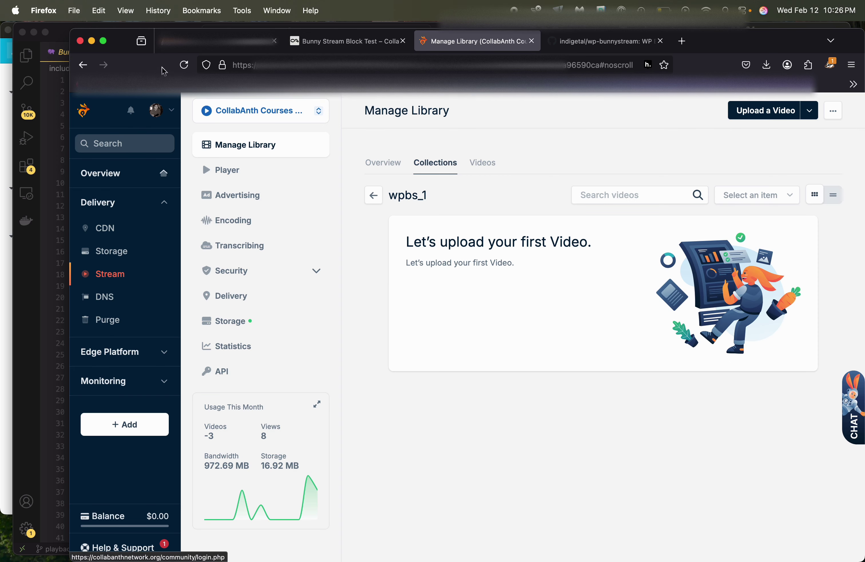
{"action": "left_click", "coordinate": [182, 67]}
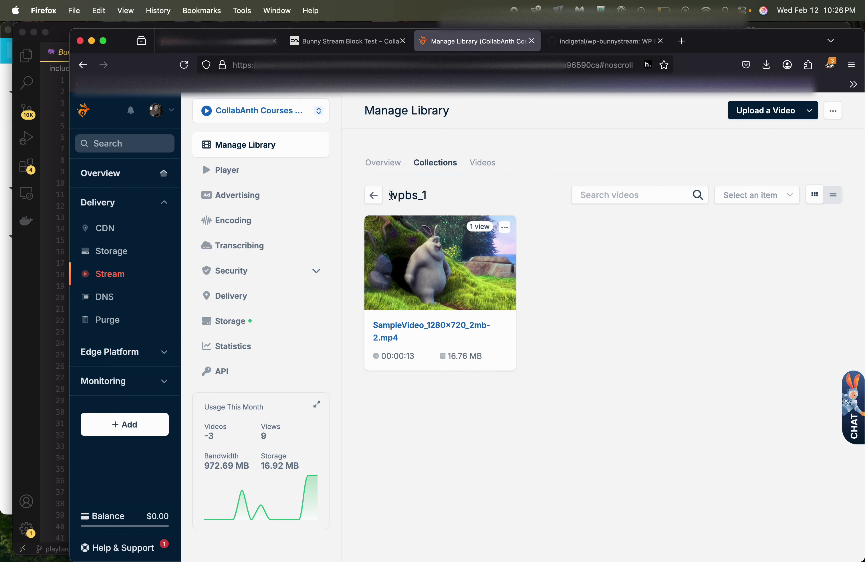
{"action": "left_click_drag", "start_coordinate": [391, 195], "coordinate": [418, 194]}
{"action": "left_click_drag", "start_coordinate": [423, 195], "coordinate": [425, 195]}
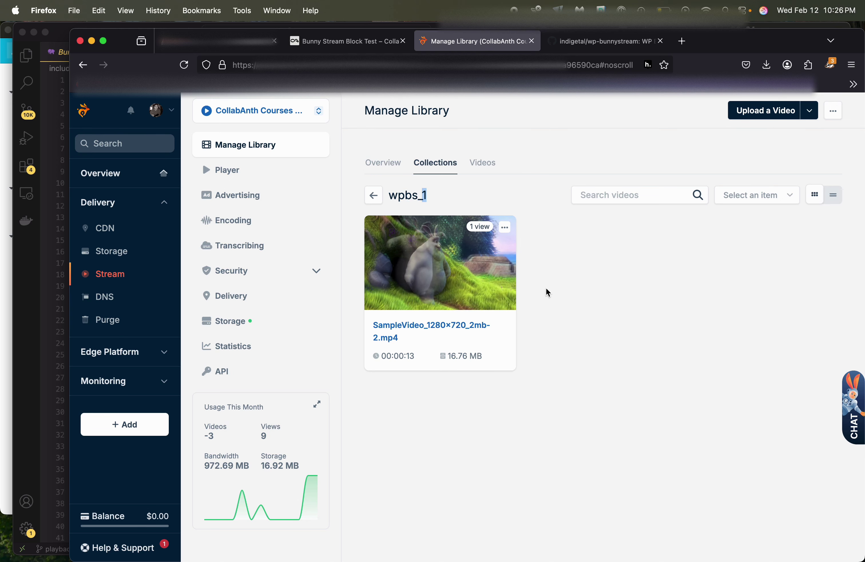
{"action": "left_click", "coordinate": [557, 297]}
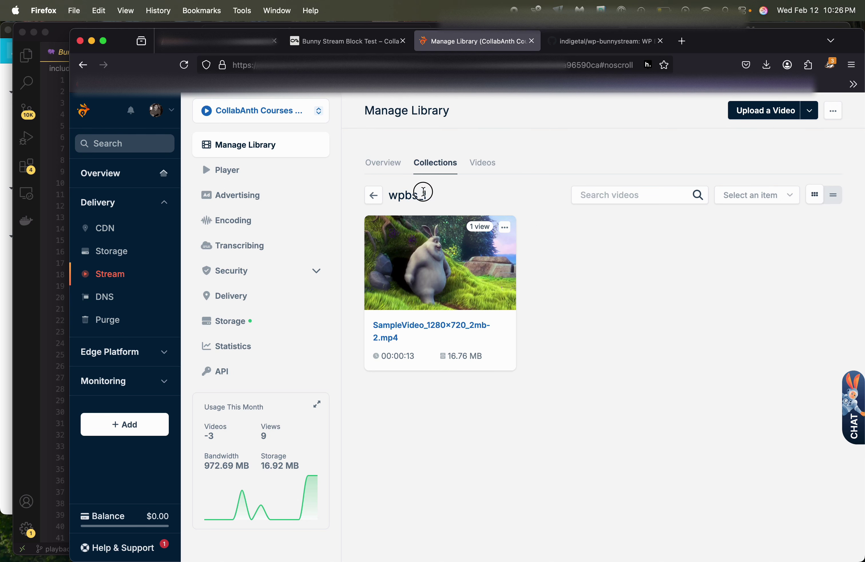
{"action": "left_click_drag", "start_coordinate": [424, 192], "coordinate": [425, 192]}
{"action": "left_click_drag", "start_coordinate": [393, 195], "coordinate": [429, 199]}
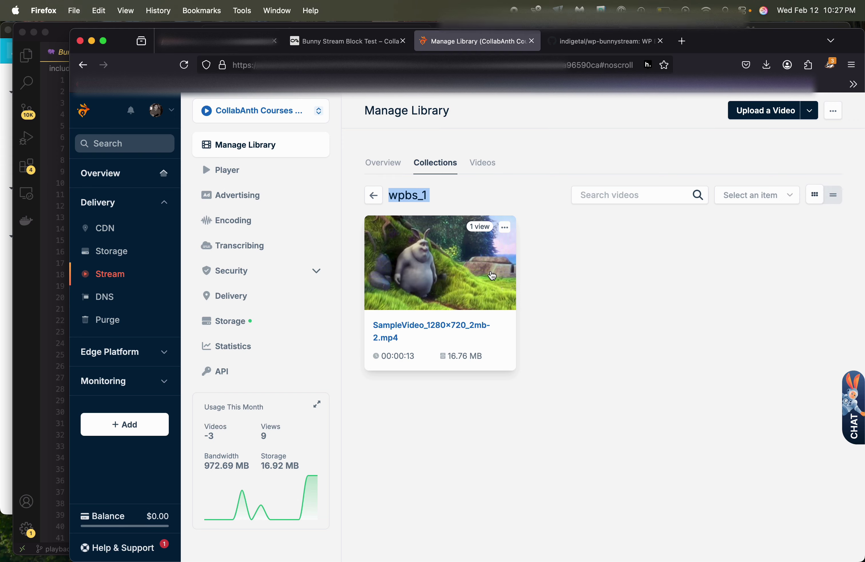
Open the WordPress Media Library and show the attachment details of SampleVideo_1280x720_2mb-2.mp4
{"action": "left_click", "coordinate": [360, 44]}
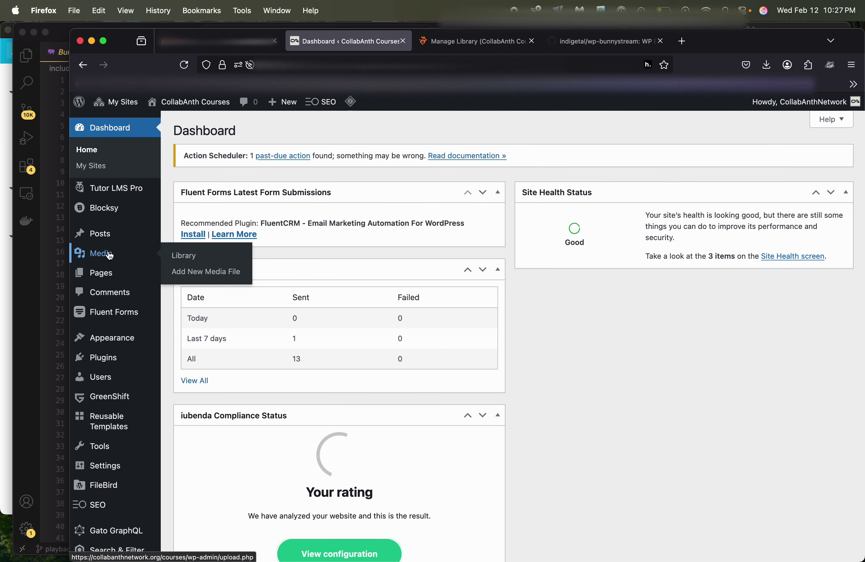
{"action": "left_click", "coordinate": [200, 255]}
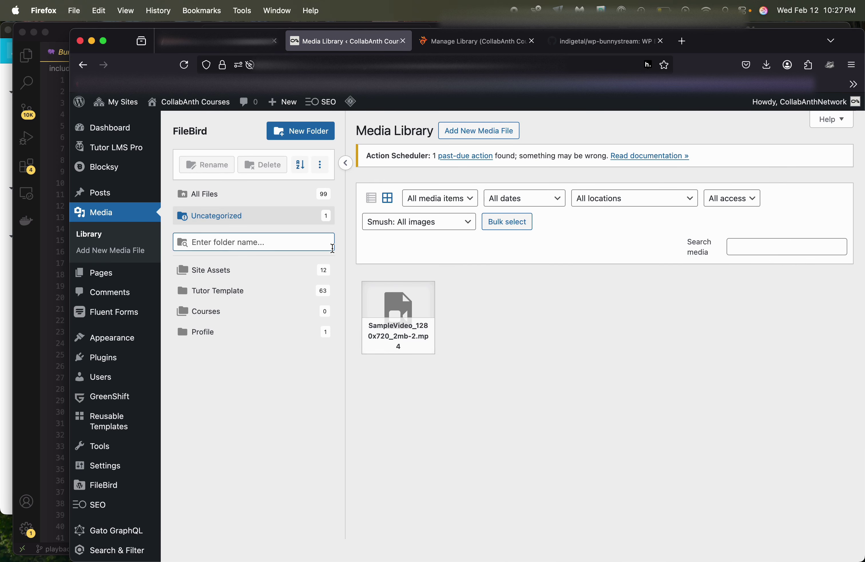
{"action": "left_click", "coordinate": [427, 291]}
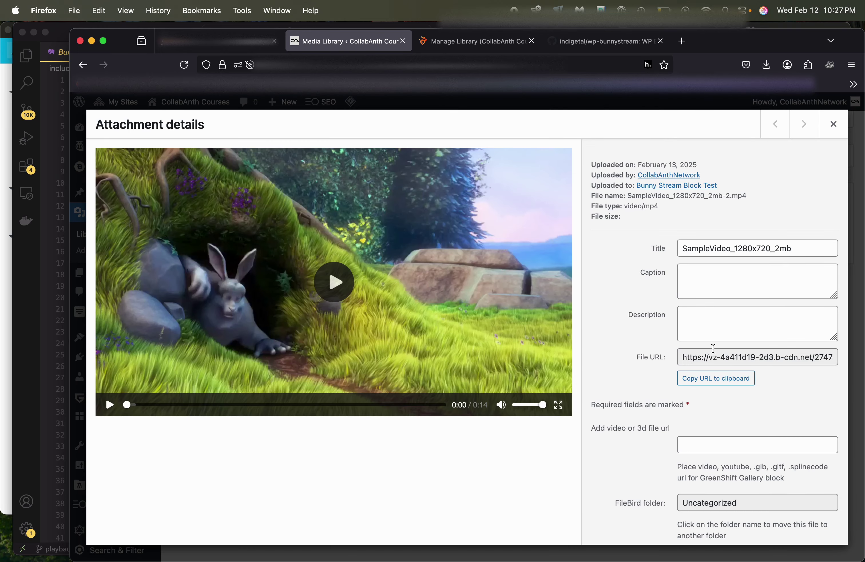
Read through the sample video attachment's full File URL, from its beginning to its end and back
{"action": "left_click_drag", "start_coordinate": [682, 357], "coordinate": [813, 354]}
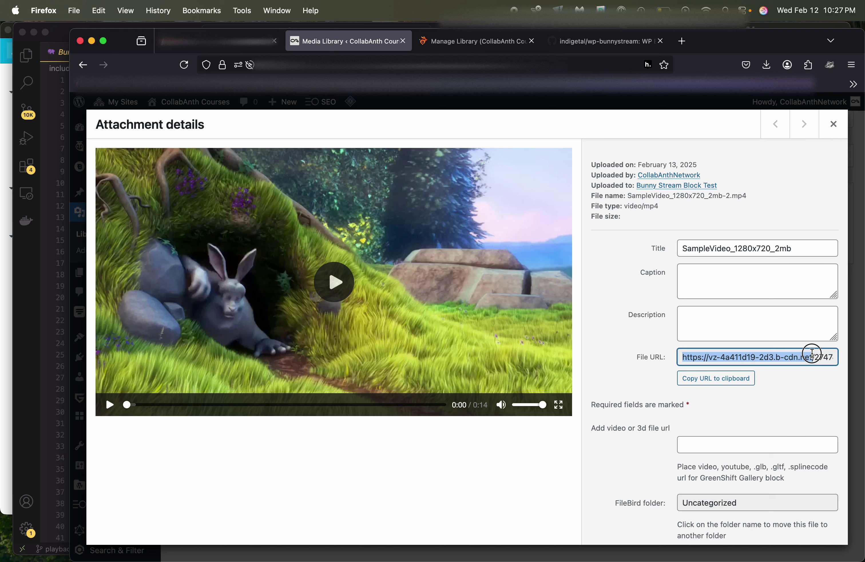
{"action": "left_click", "coordinate": [813, 354]}
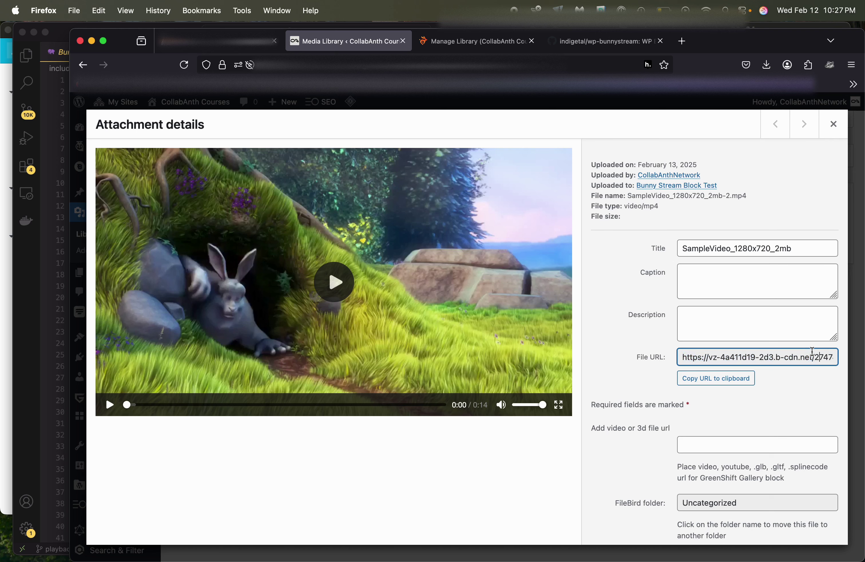
{"action": "key", "text": "Right"}
{"action": "key", "text": "Right"}
{"action": "key", "text": "Right"}
{"action": "key", "text": "Right"}
{"action": "key", "text": "Right"}
{"action": "key", "text": "Right"}
{"action": "key", "text": "Right"}
{"action": "key", "text": "Right"}
{"action": "key", "text": "Right"}
{"action": "key", "text": "Right"}
{"action": "key", "text": "Right"}
{"action": "key", "text": "Right"}
{"action": "key", "text": "Right"}
{"action": "key", "text": "Right"}
{"action": "key", "text": "Right"}
{"action": "key", "text": "Right"}
{"action": "key", "text": "Right"}
{"action": "key", "text": "Right"}
{"action": "key", "text": "Right"}
{"action": "key", "text": "Right"}
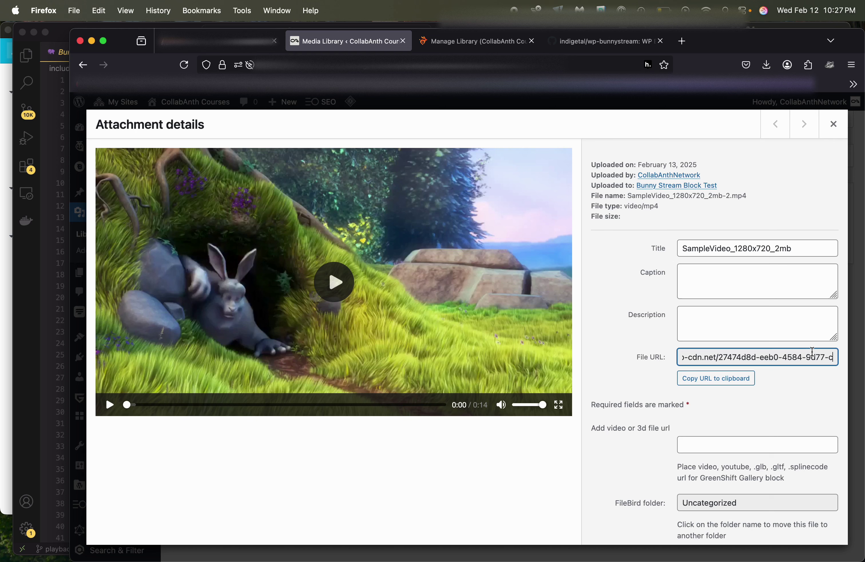
{"action": "key", "text": "Right"}
{"action": "key", "text": "Right"}
{"action": "key", "text": "Right"}
{"action": "key", "text": "Right"}
{"action": "key", "text": "Right"}
{"action": "key", "text": "Right"}
{"action": "key", "text": "Right"}
{"action": "key", "text": "Right"}
{"action": "key", "text": "Right"}
{"action": "key", "text": "Right"}
{"action": "key", "text": "Right"}
{"action": "key", "text": "Right"}
{"action": "key", "text": "Right"}
{"action": "key", "text": "Right"}
{"action": "key", "text": "Right"}
{"action": "key", "text": "Right"}
{"action": "key", "text": "Right"}
{"action": "key", "text": "Right"}
{"action": "key", "text": "Right"}
{"action": "key", "text": "Right"}
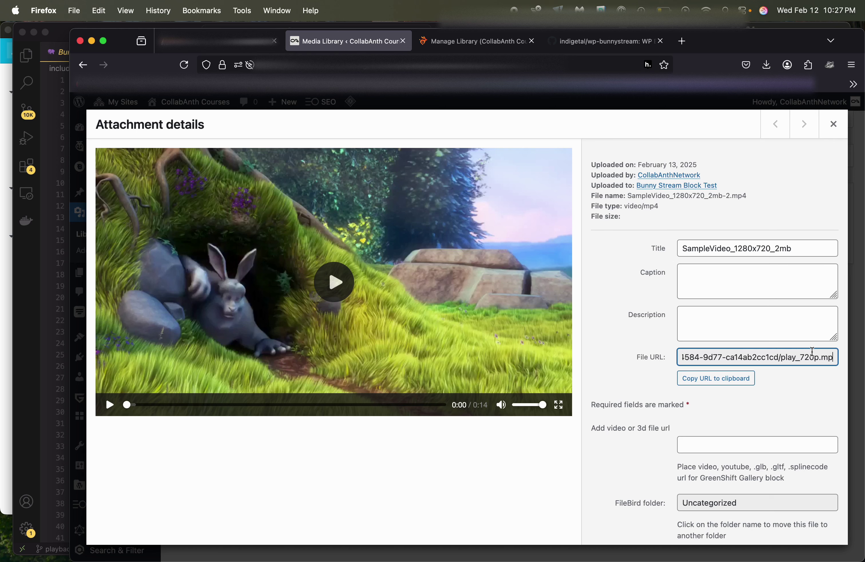
{"action": "key", "text": "Right"}
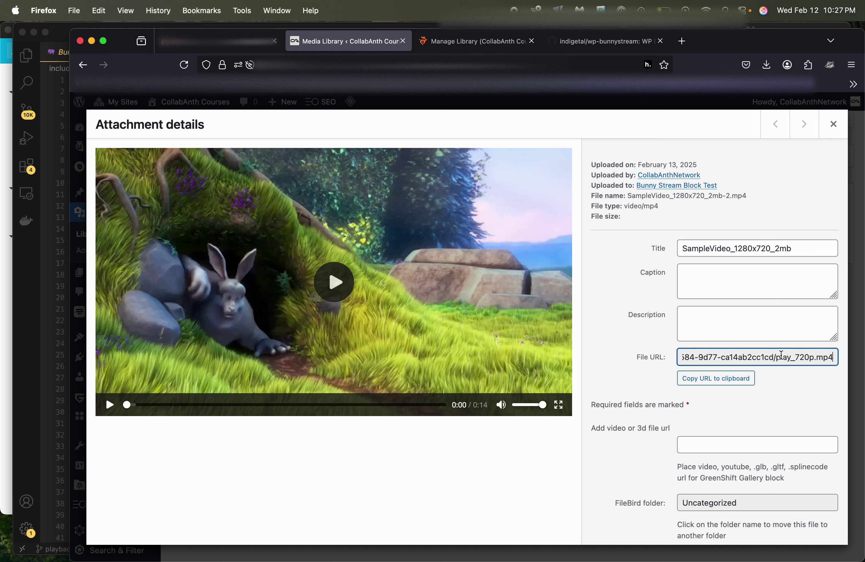
{"action": "key", "text": "Left"}
{"action": "key", "text": "Left"}
{"action": "key", "text": "Left"}
{"action": "key", "text": "Left"}
{"action": "key", "text": "Left"}
{"action": "key", "text": "Left"}
{"action": "key", "text": "Left"}
{"action": "key", "text": "Left"}
{"action": "key", "text": "Left"}
{"action": "key", "text": "Left"}
{"action": "key", "text": "Left"}
{"action": "key", "text": "Left"}
{"action": "key", "text": "Left"}
{"action": "key", "text": "Left"}
{"action": "key", "text": "Left"}
{"action": "key", "text": "Left"}
{"action": "key", "text": "Left"}
{"action": "key", "text": "Left"}
{"action": "key", "text": "Left"}
{"action": "key", "text": "Left"}
{"action": "key", "text": "Left"}
{"action": "key", "text": "Left"}
{"action": "key", "text": "Left"}
{"action": "key", "text": "Left"}
{"action": "key", "text": "Left"}
{"action": "key", "text": "Left"}
{"action": "key", "text": "Left"}
{"action": "key", "text": "Left"}
{"action": "key", "text": "Left"}
{"action": "key", "text": "Left"}
{"action": "key", "text": "Left"}
{"action": "key", "text": "Left"}
{"action": "key", "text": "Left"}
{"action": "key", "text": "Left"}
{"action": "key", "text": "Left"}
{"action": "key", "text": "Left"}
{"action": "key", "text": "Left"}
{"action": "key", "text": "Left"}
{"action": "key", "text": "Left"}
{"action": "key", "text": "Left"}
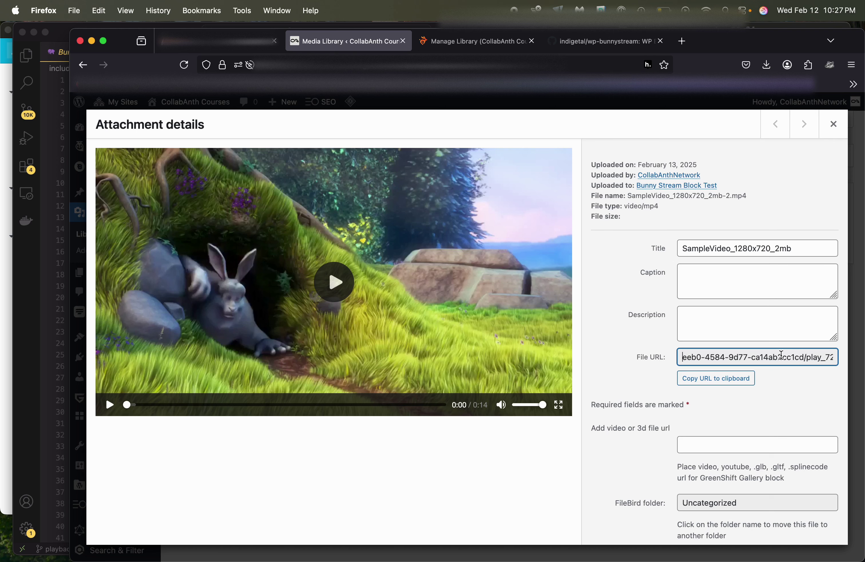
{"action": "key", "text": "Left"}
{"action": "key", "text": "Left"}
{"action": "key", "text": "Left"}
{"action": "key", "text": "Left"}
{"action": "key", "text": "Left"}
{"action": "key", "text": "Left"}
{"action": "key", "text": "Left"}
{"action": "key", "text": "Left"}
{"action": "key", "text": "Left"}
{"action": "key", "text": "Left"}
{"action": "key", "text": "Left"}
{"action": "key", "text": "Left"}
{"action": "key", "text": "Left"}
{"action": "key", "text": "Left"}
{"action": "key", "text": "Left"}
{"action": "key", "text": "Left"}
{"action": "key", "text": "Left"}
{"action": "key", "text": "Left"}
{"action": "key", "text": "Left"}
{"action": "key", "text": "Left"}
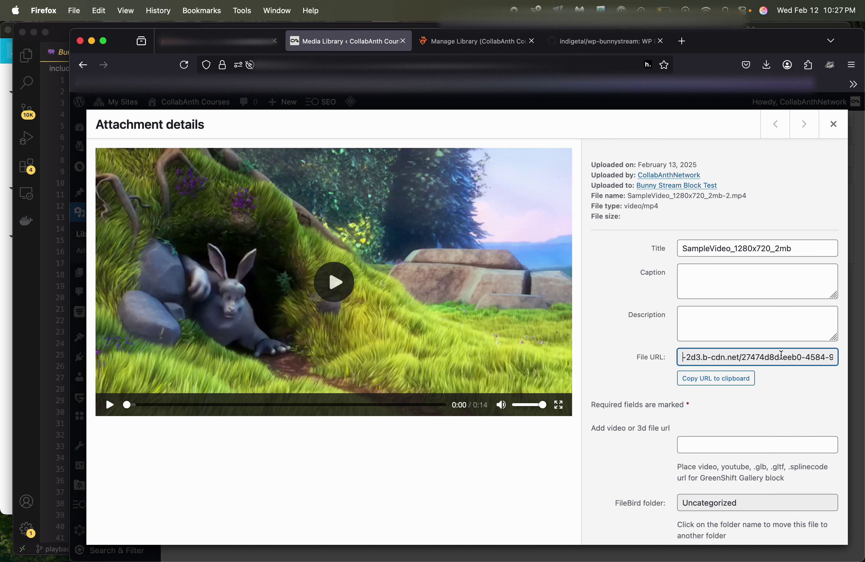
{"action": "key", "text": "Left"}
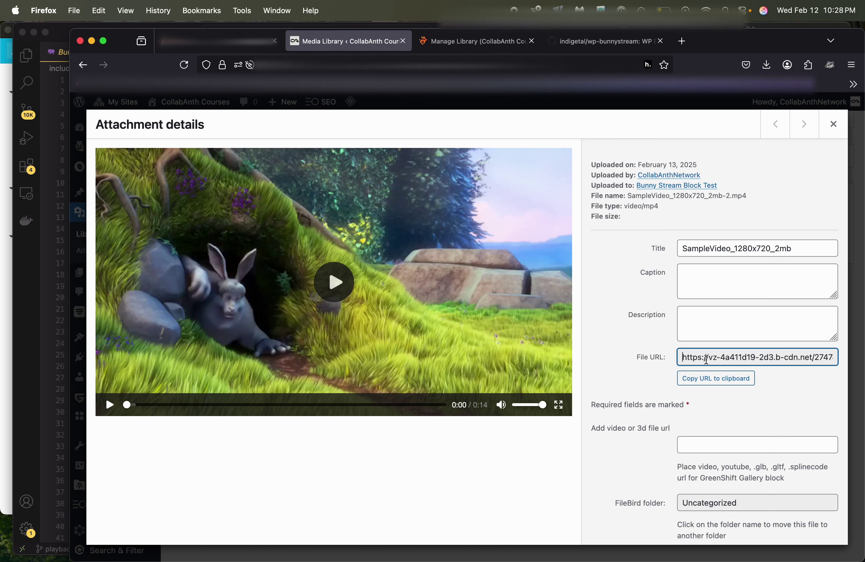
Highlight the host name within the attachment's File URL to examine the domain serving the video
{"action": "left_click_drag", "start_coordinate": [713, 356], "coordinate": [813, 359]}
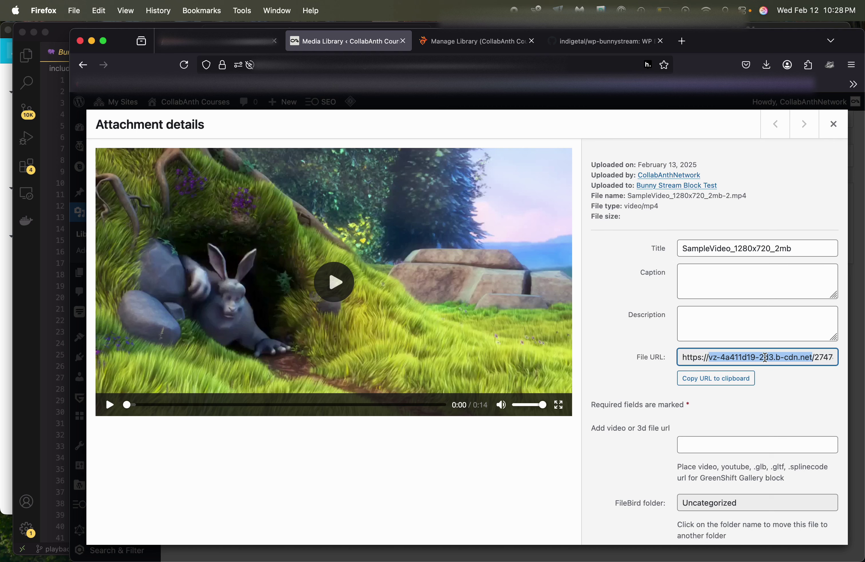
{"action": "left_click", "coordinate": [739, 357]}
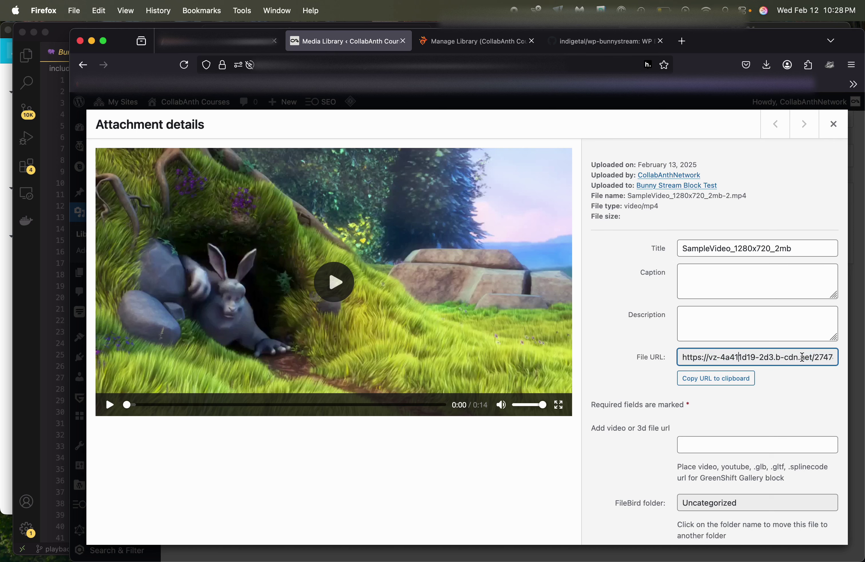
{"action": "left_click", "coordinate": [711, 356]}
{"action": "left_click_drag", "start_coordinate": [712, 357], "coordinate": [813, 358]}
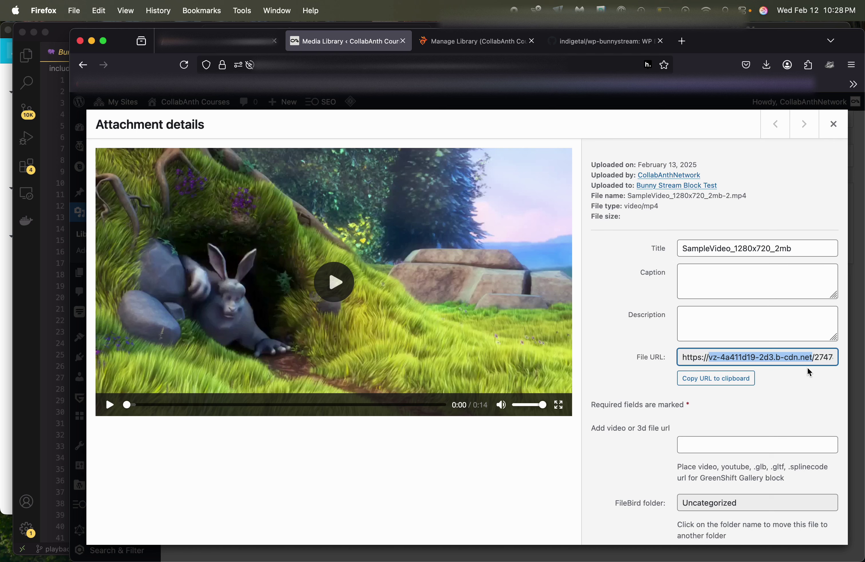
{"action": "left_click", "coordinate": [823, 357]}
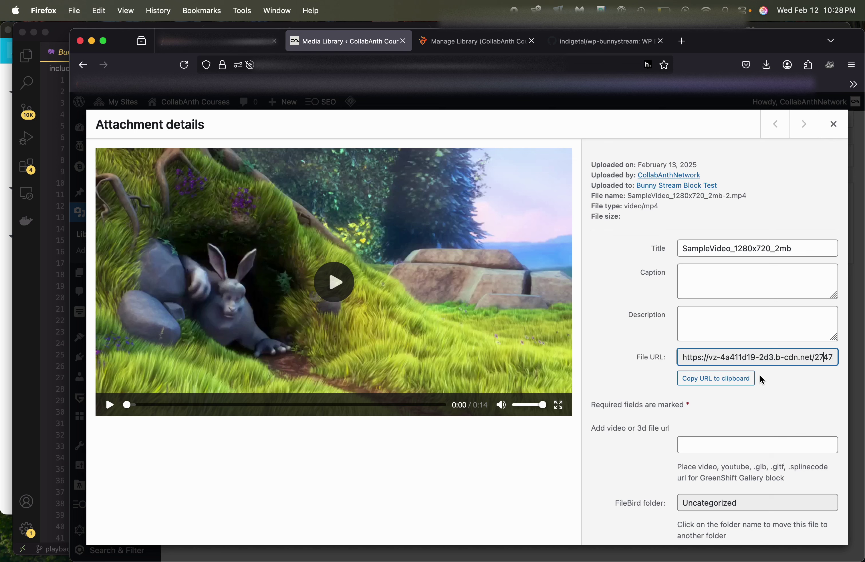
Permanently delete the sample video attachment from the Media Library and confirm the deletion
{"action": "scroll", "coordinate": [688, 419], "scroll_direction": "down", "scroll_amount": 3}
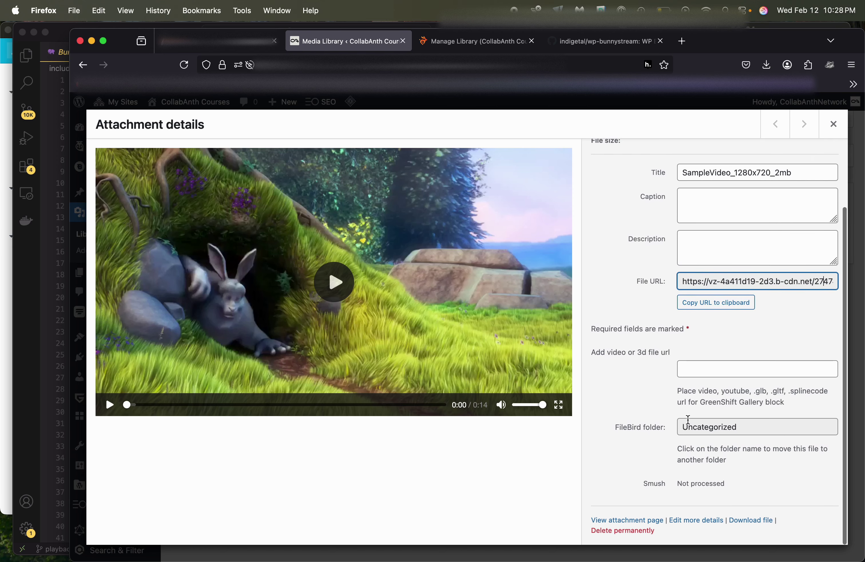
{"action": "left_click", "coordinate": [626, 532]}
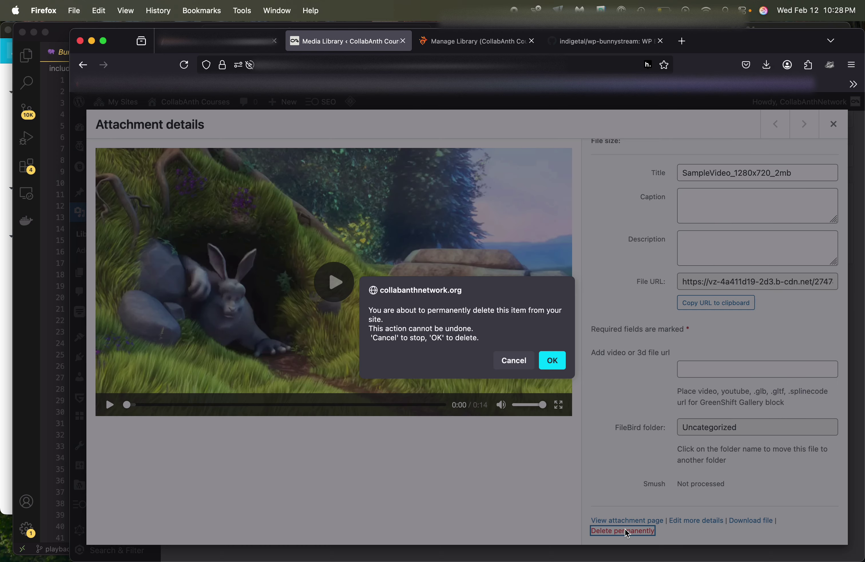
{"action": "left_click", "coordinate": [553, 361]}
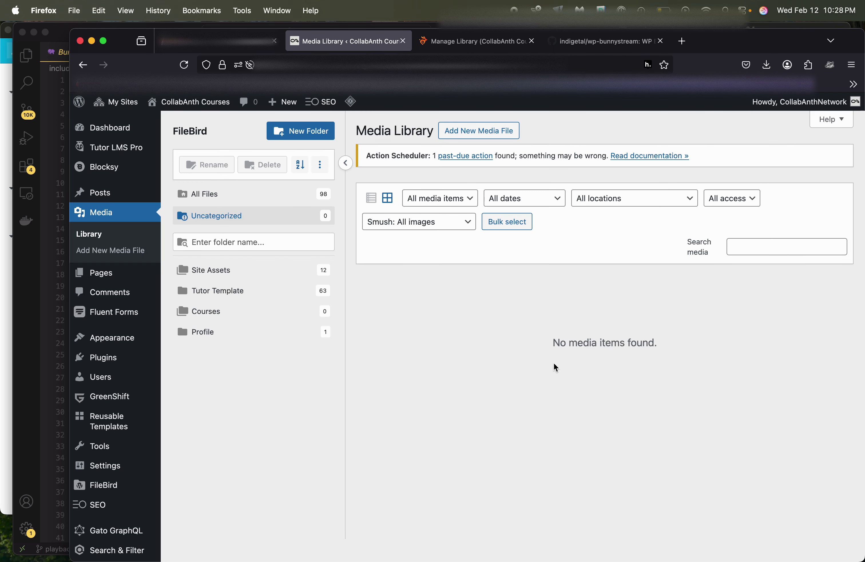
Refresh the wpbs_1 collection in the Bunny Stream library and compare its contents with the WordPress Media Library
{"action": "left_click", "coordinate": [488, 41]}
{"action": "left_click", "coordinate": [189, 67]}
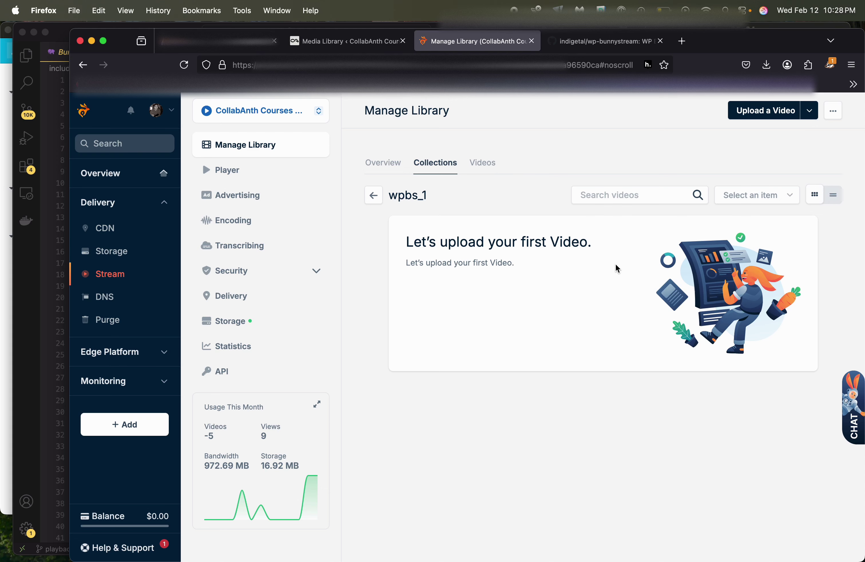
{"action": "left_click", "coordinate": [365, 41]}
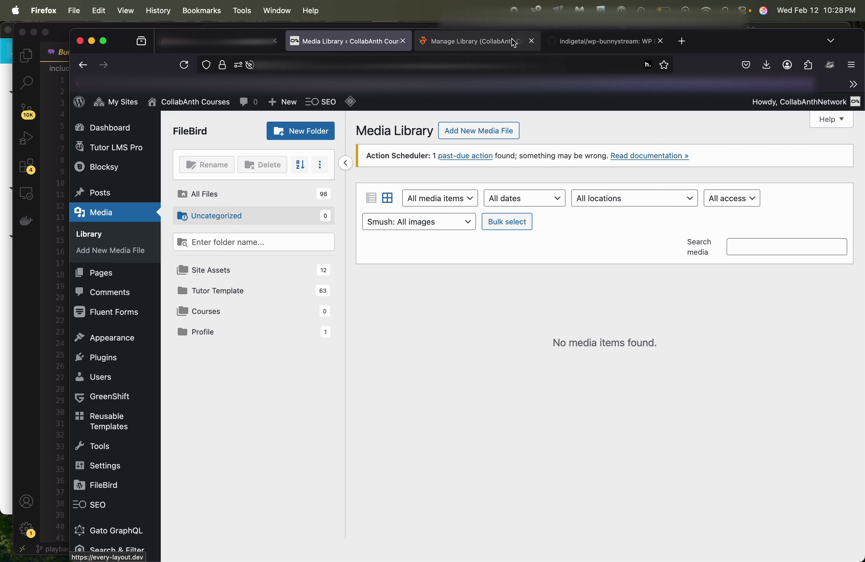
{"action": "left_click", "coordinate": [496, 41]}
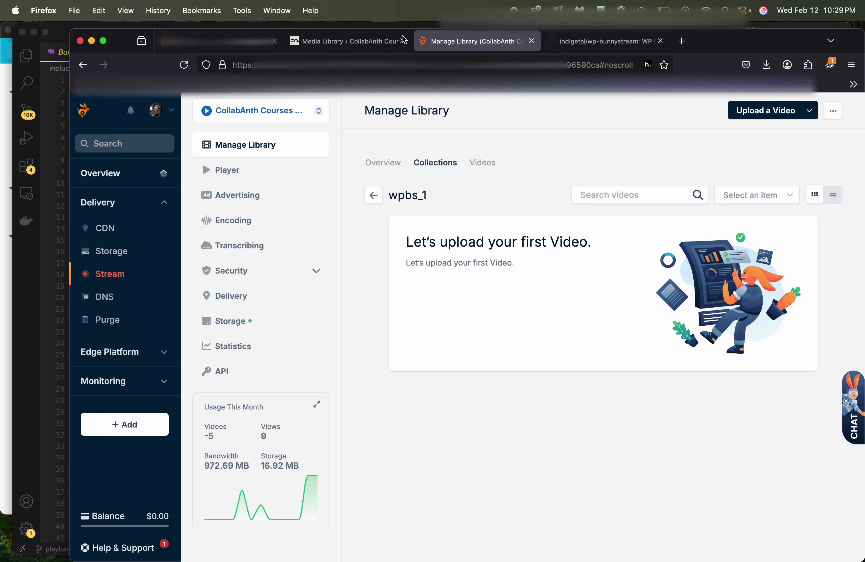
{"action": "left_click", "coordinate": [364, 46]}
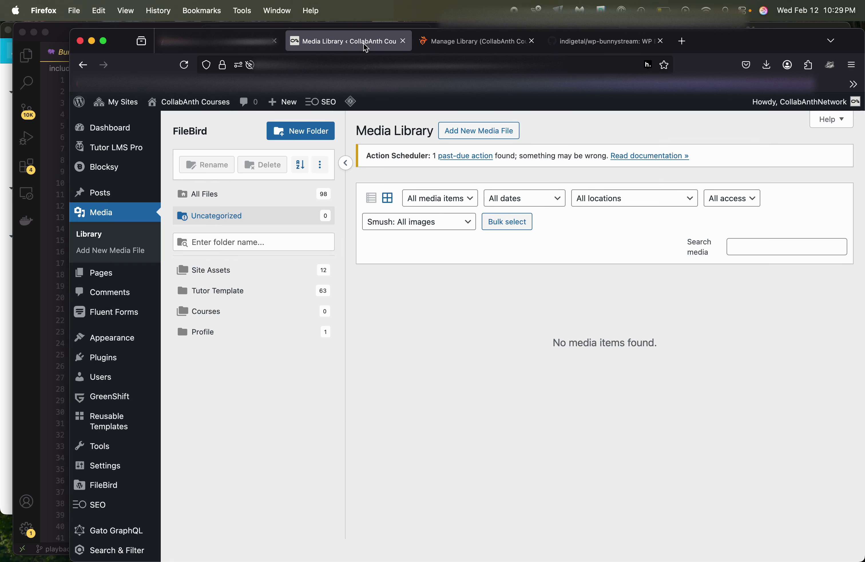
Switch to Synology Note Station and review the Bunny Stream Block note's video upload process and Bunny Embed Player parameters
{"action": "left_click", "coordinate": [351, 225]}
{"action": "mouse_move", "coordinate": [119, 469]}
{"action": "left_click", "coordinate": [5, 315]}
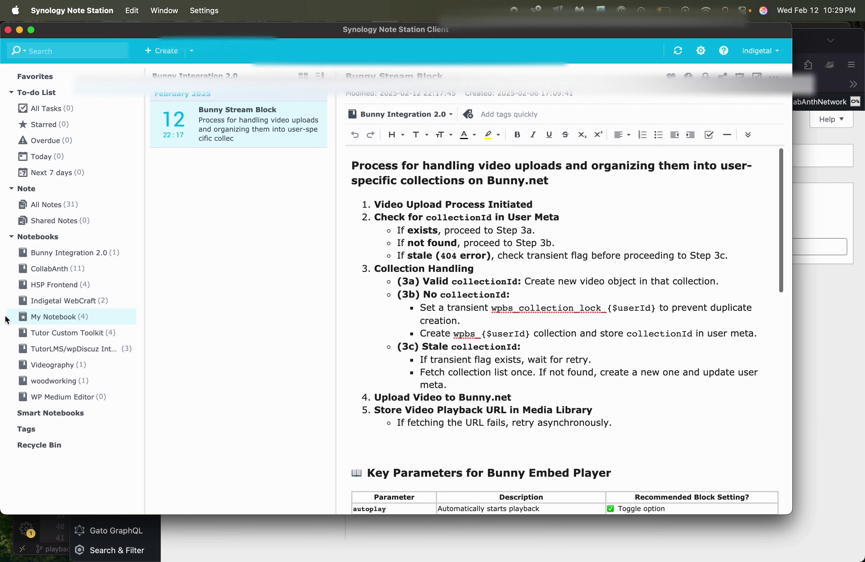
{"action": "scroll", "coordinate": [517, 307], "scroll_direction": "down", "scroll_amount": 3}
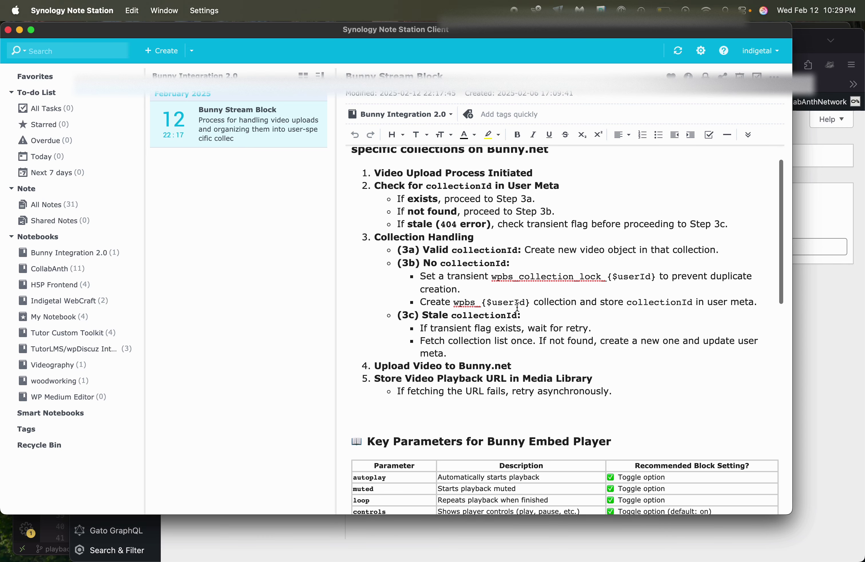
{"action": "scroll", "coordinate": [517, 308], "scroll_direction": "up", "scroll_amount": 3}
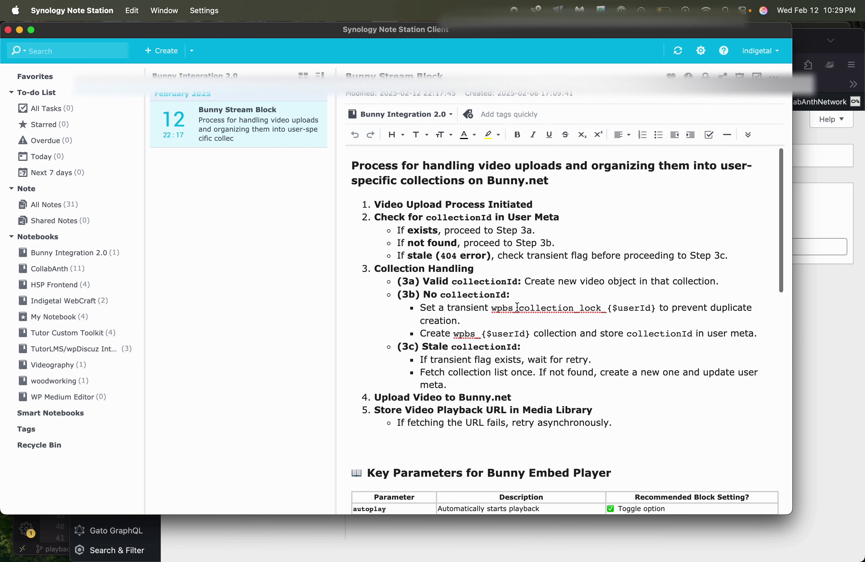
{"action": "scroll", "coordinate": [518, 308], "scroll_direction": "down", "scroll_amount": 1}
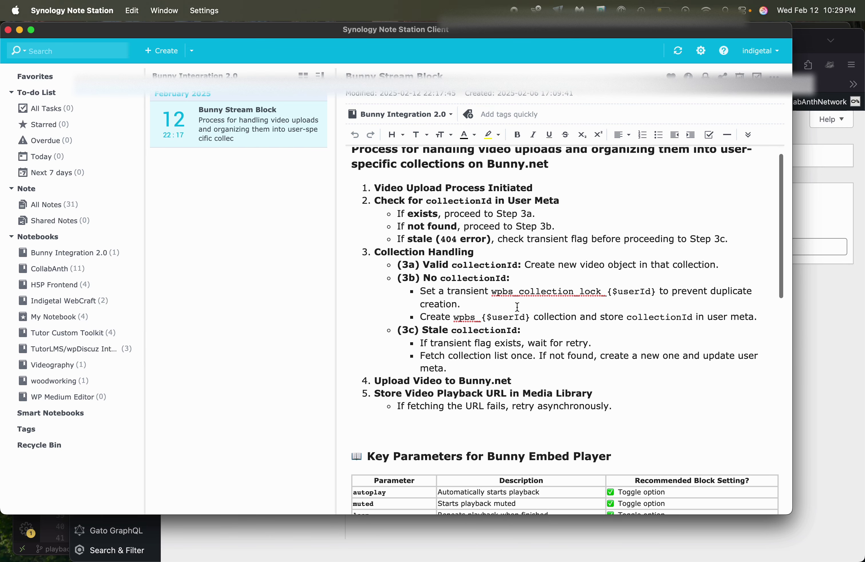
{"action": "scroll", "coordinate": [517, 307], "scroll_direction": "up", "scroll_amount": 1}
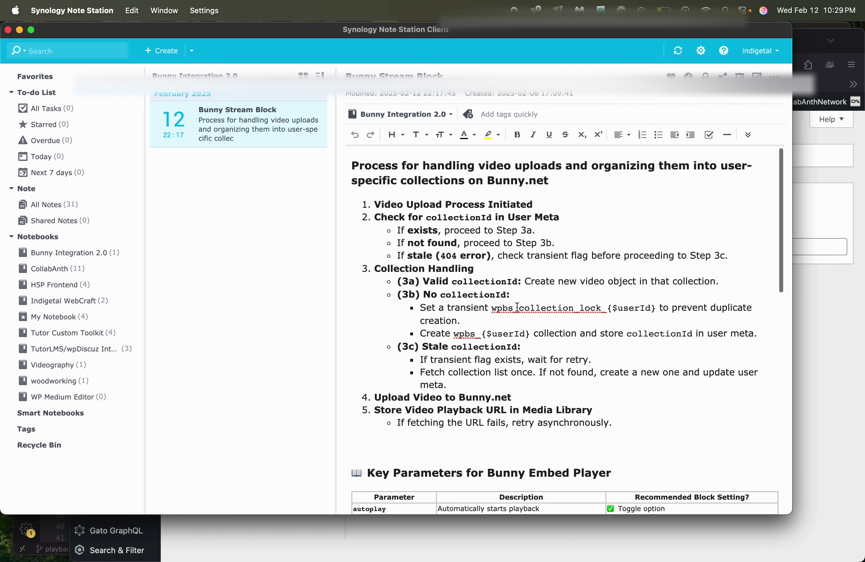
{"action": "scroll", "coordinate": [517, 308], "scroll_direction": "down", "scroll_amount": 10}
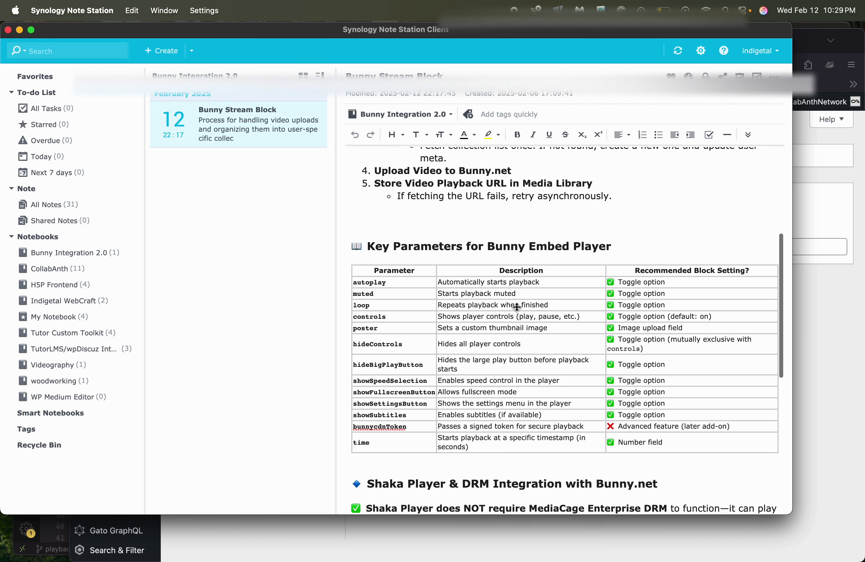
Examine the Key Parameters for Bunny Embed Player table and its recommended block settings down to the Shaka Player section
{"action": "scroll", "coordinate": [517, 307], "scroll_direction": "down", "scroll_amount": 1}
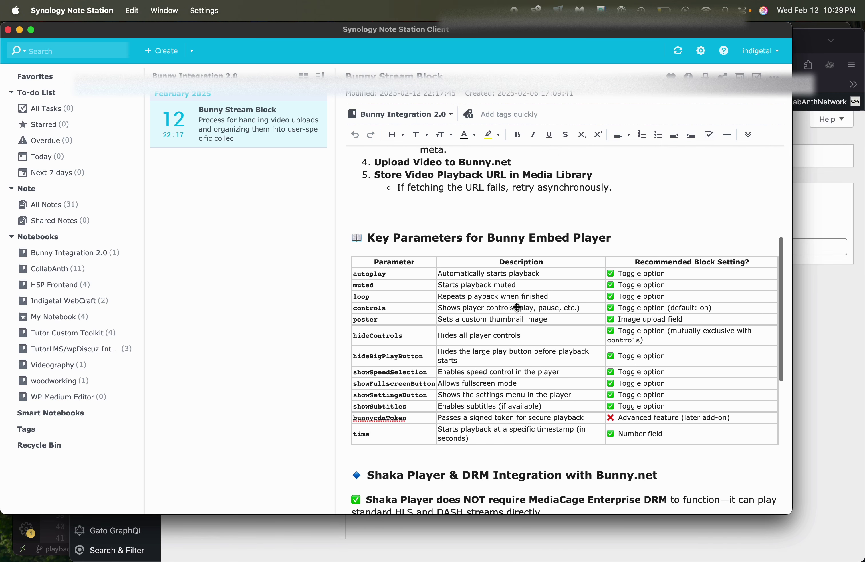
{"action": "scroll", "coordinate": [517, 307], "scroll_direction": "down", "scroll_amount": 1}
{"action": "scroll", "coordinate": [517, 308], "scroll_direction": "down", "scroll_amount": 3}
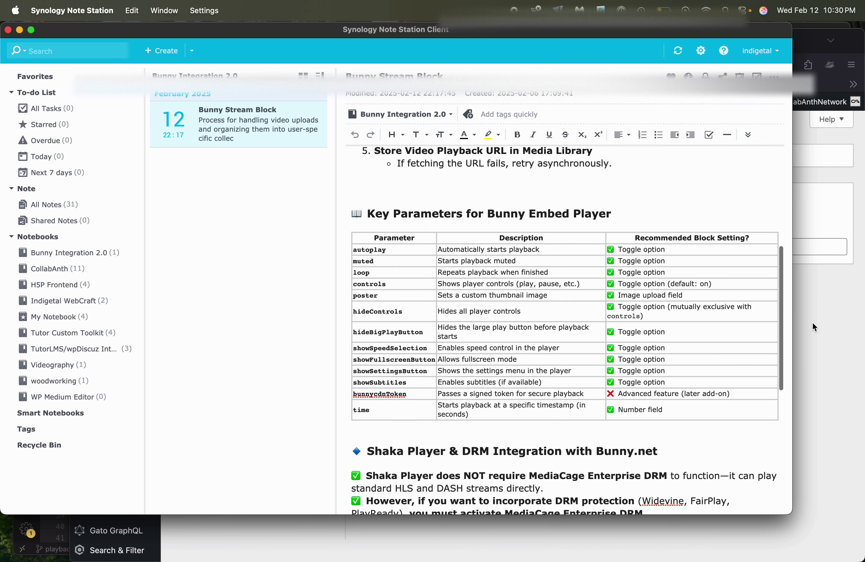
{"action": "scroll", "coordinate": [716, 336], "scroll_direction": "down", "scroll_amount": 3}
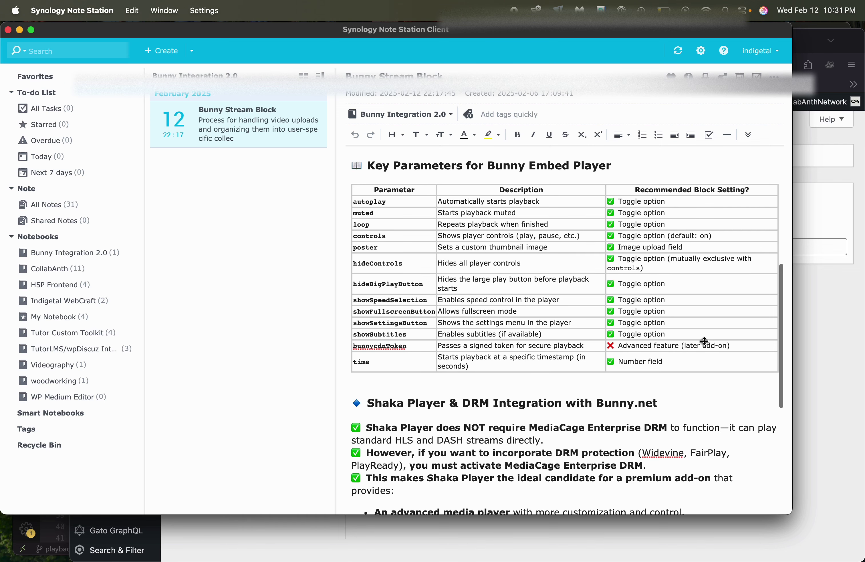
{"action": "scroll", "coordinate": [649, 403], "scroll_direction": "down", "scroll_amount": 3}
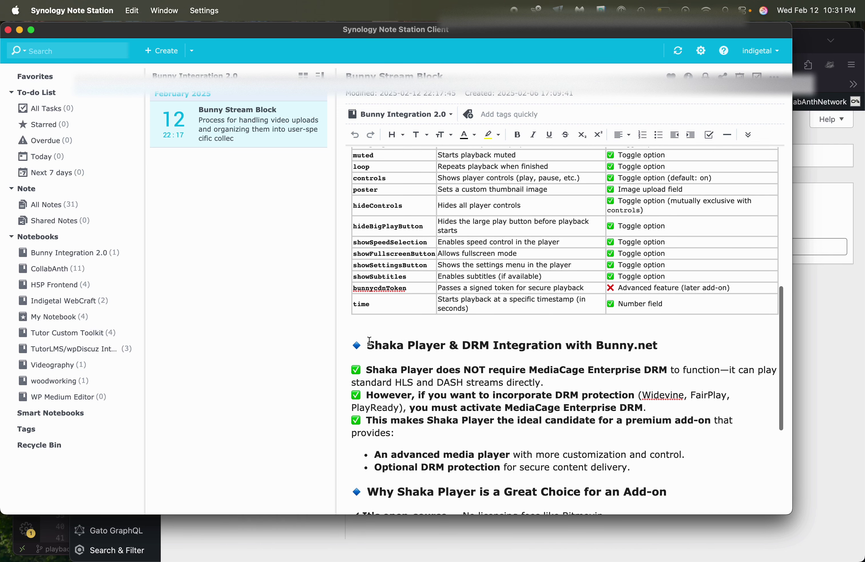
Highlight the "Shaka Player & DRM Integration with Bunny.net" heading while reviewing its section, and return to the WordPress Media Library in Firefox
{"action": "left_click_drag", "start_coordinate": [367, 345], "coordinate": [658, 345]}
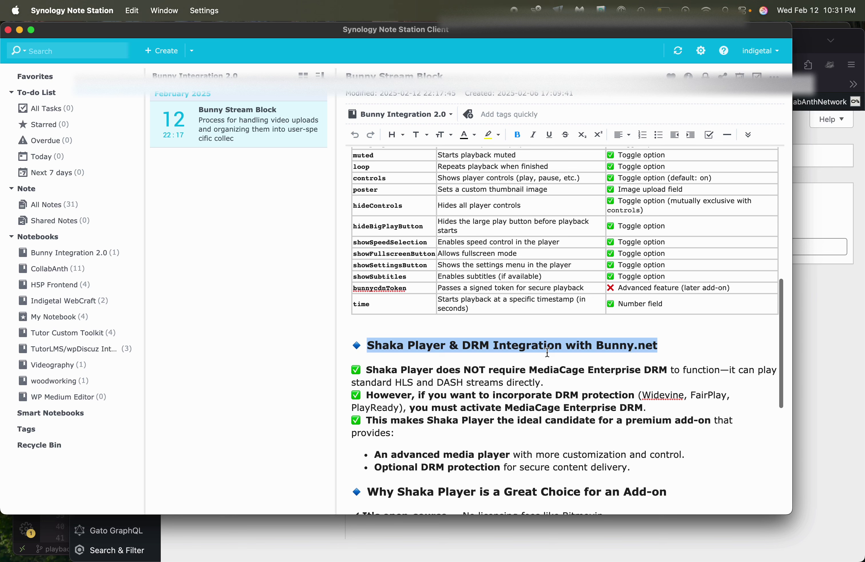
{"action": "scroll", "coordinate": [547, 352], "scroll_direction": "down", "scroll_amount": 2}
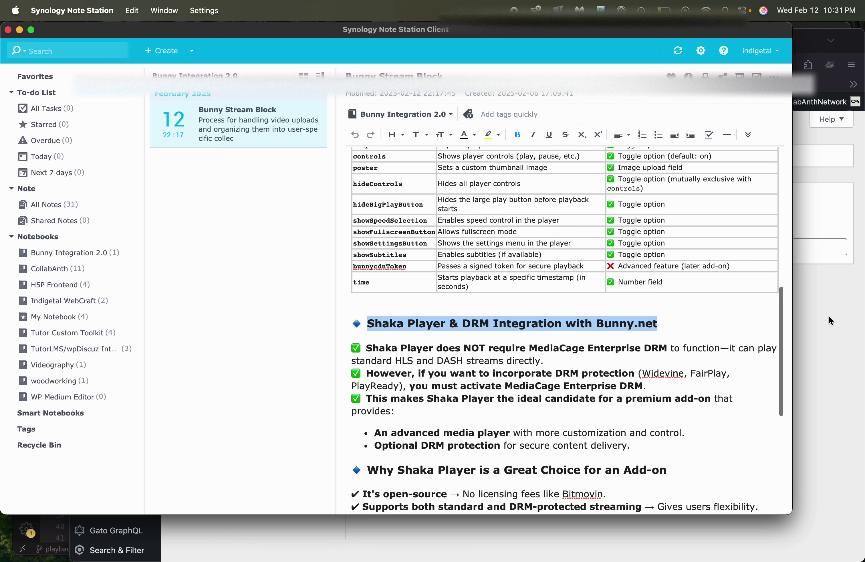
{"action": "left_click", "coordinate": [838, 326]}
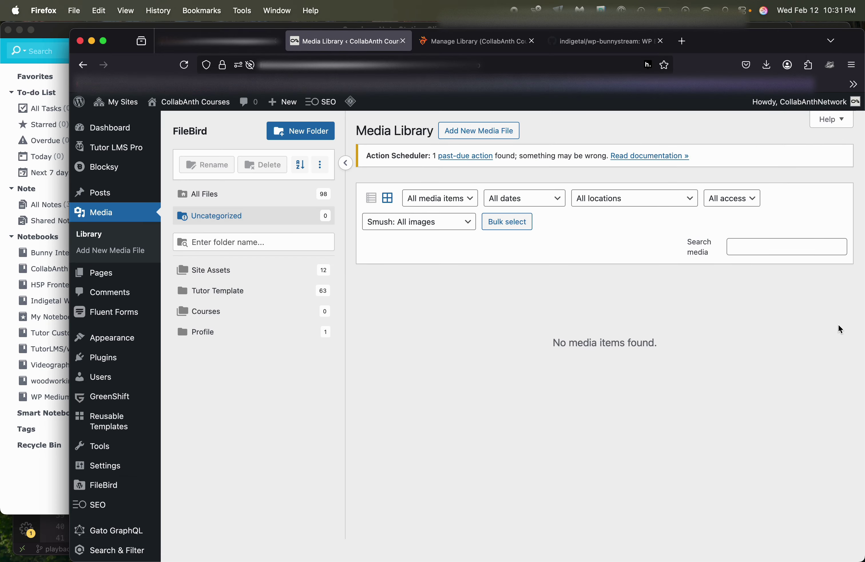